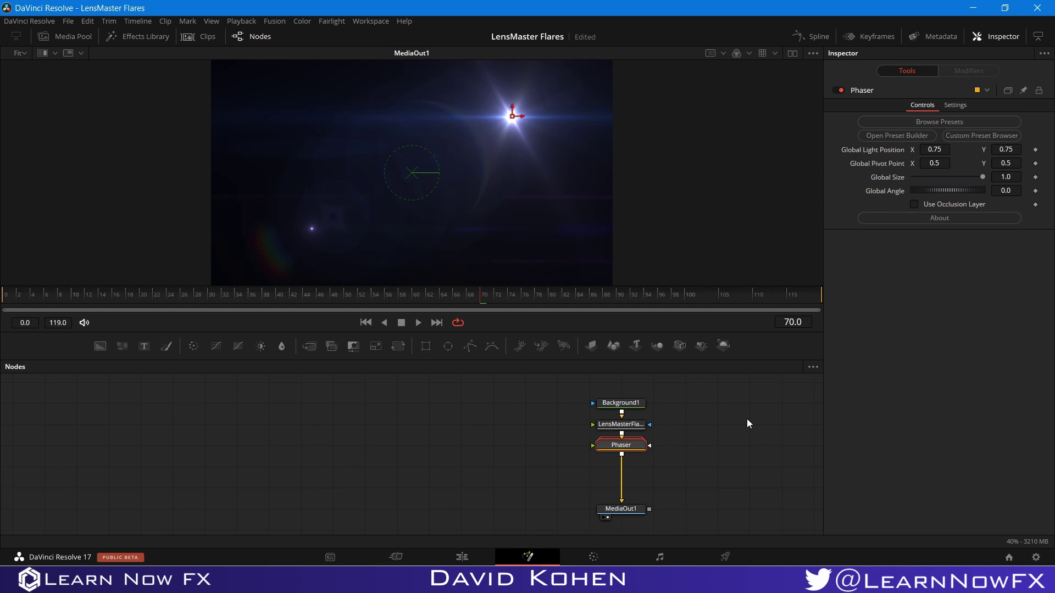
Step: Delete the old Background1, LensMasterFlares and Phaser nodes and add a fresh Background node
drag(545, 378, 678, 445)
key(Delete)
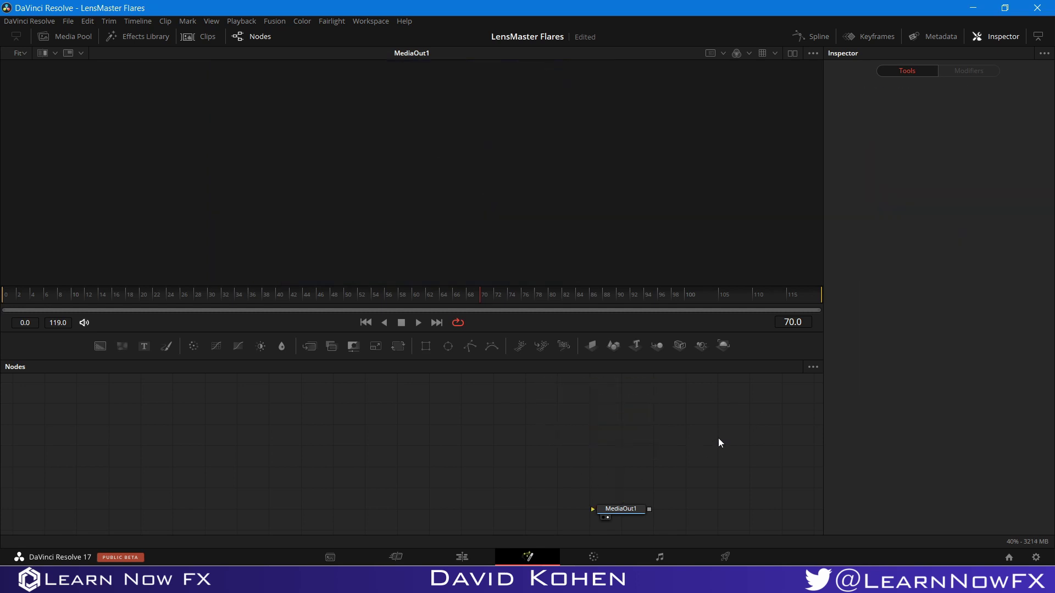
drag(100, 347, 224, 418)
key(1)
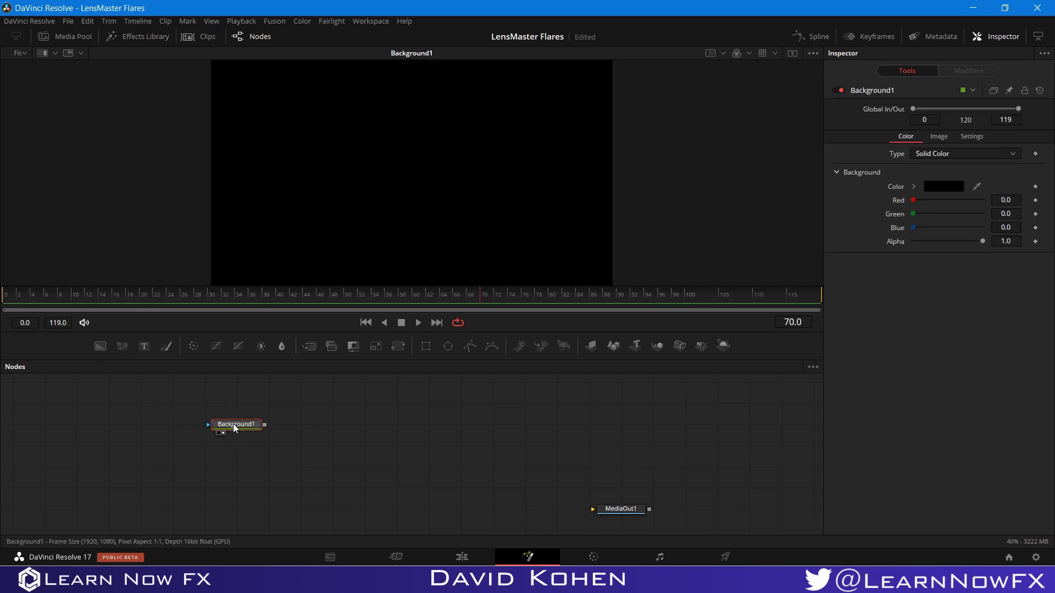
Step: Add a LensMasterFlares node after Background1 via the 'lm' tool search and view it
key(shift+space)
text(lm)
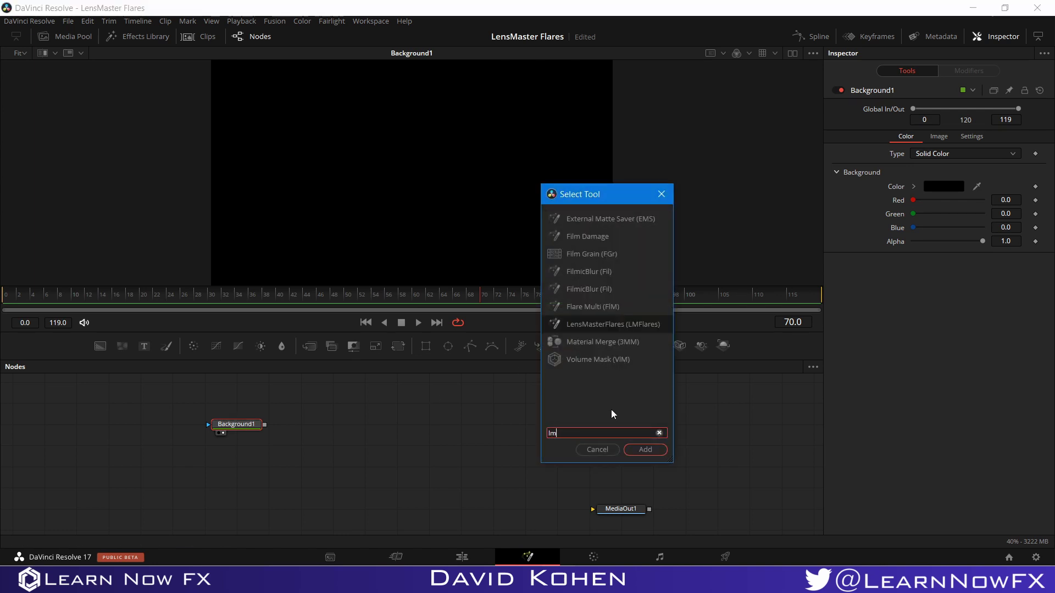
click(641, 449)
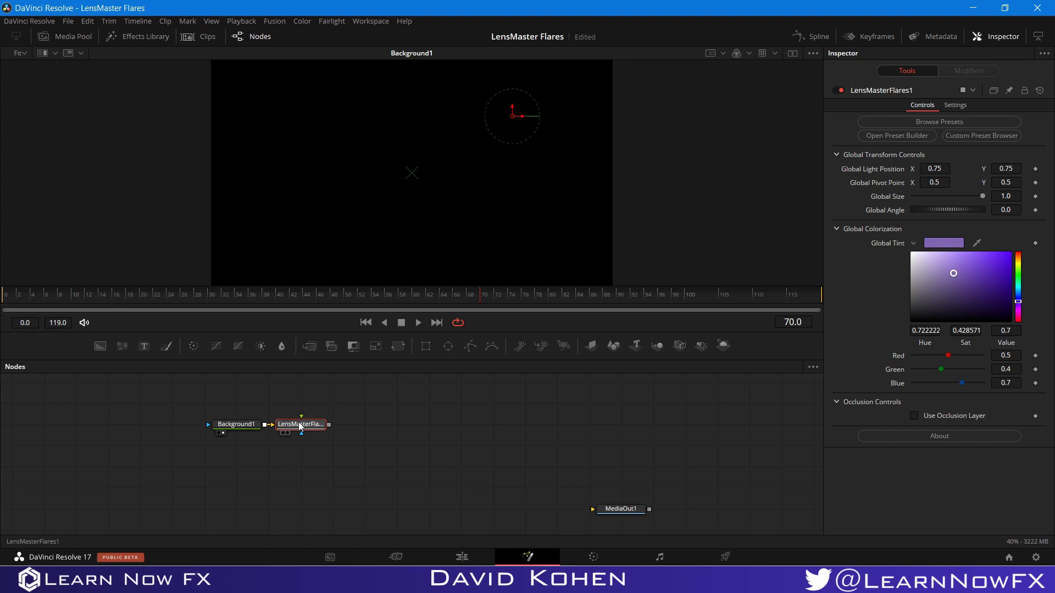
key(1)
mouse_move(298, 429)
mouse_down()
mouse_move(300, 407)
mouse_move(301, 429)
mouse_up()
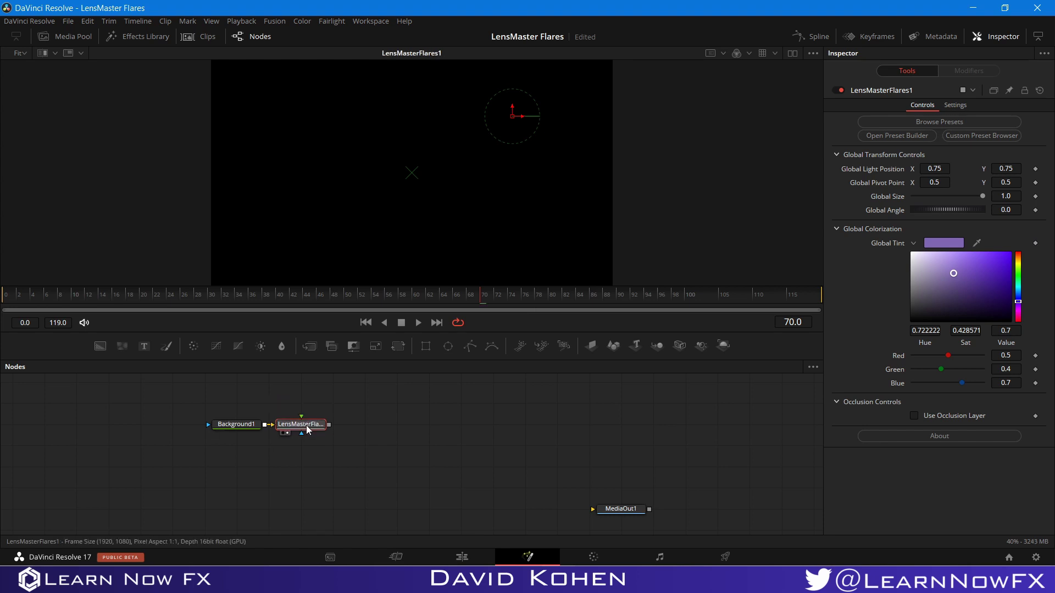
Step: Insert the J.A.R.V.I.S preset from the SciFi presets, then close the Content Browser
click(934, 124)
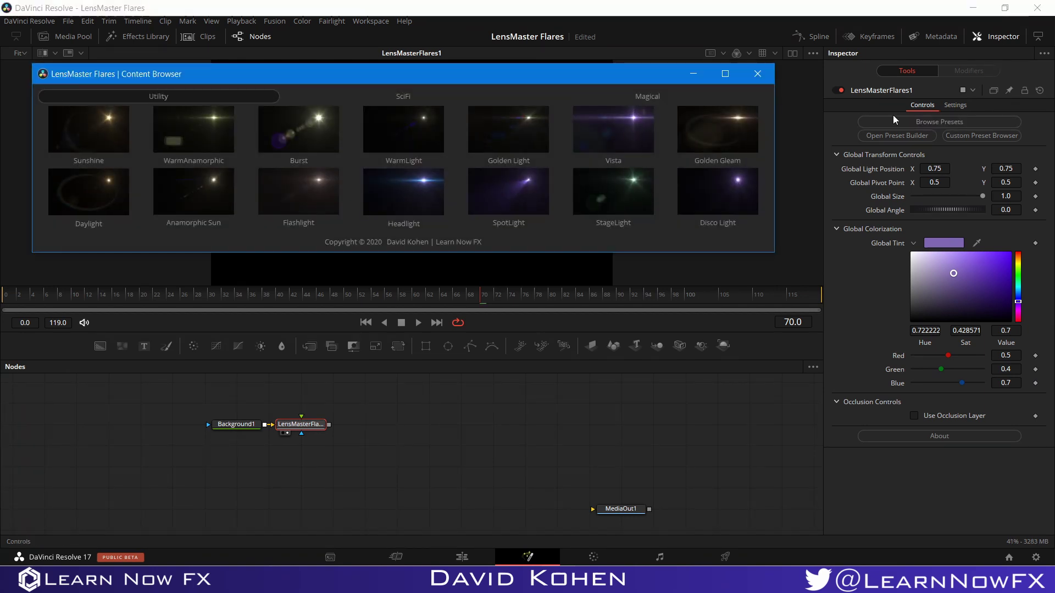
click(393, 99)
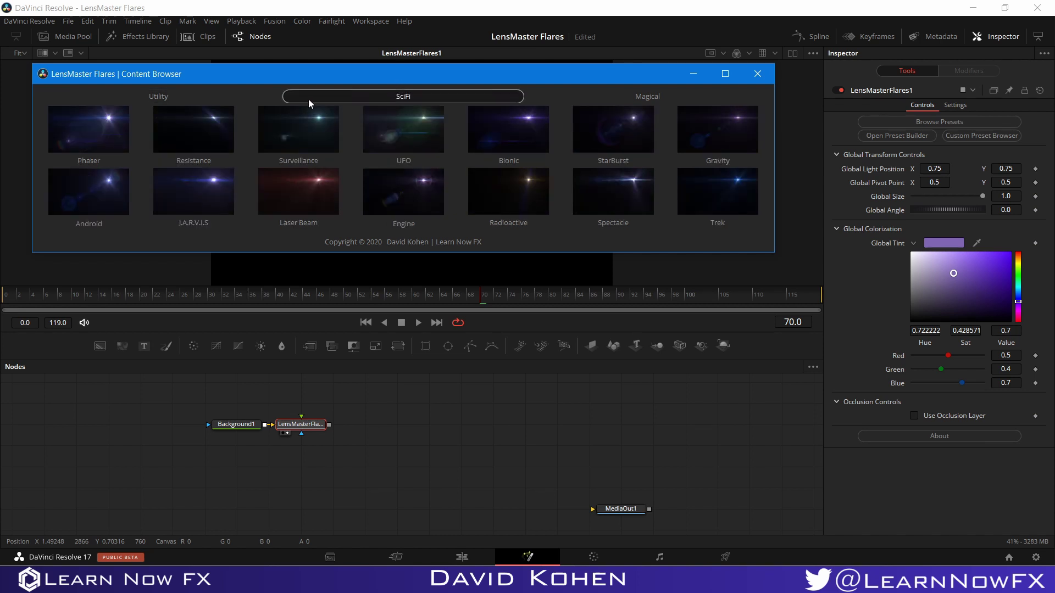
click(206, 199)
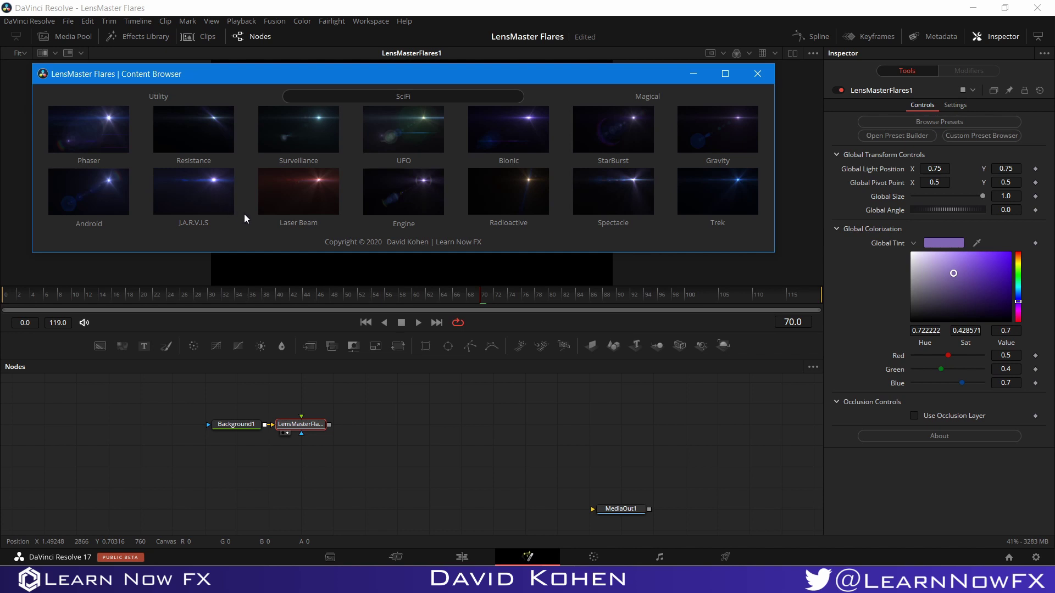
click(767, 72)
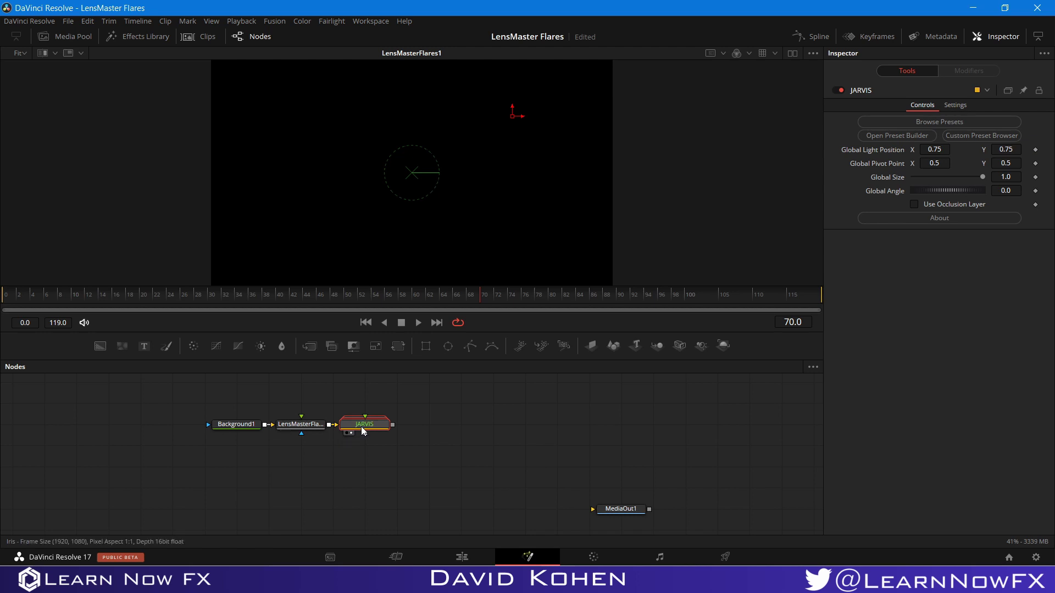
Step: Drag the JARVIS light left, paste a JARVIS_1 copy and move its light right
key(1)
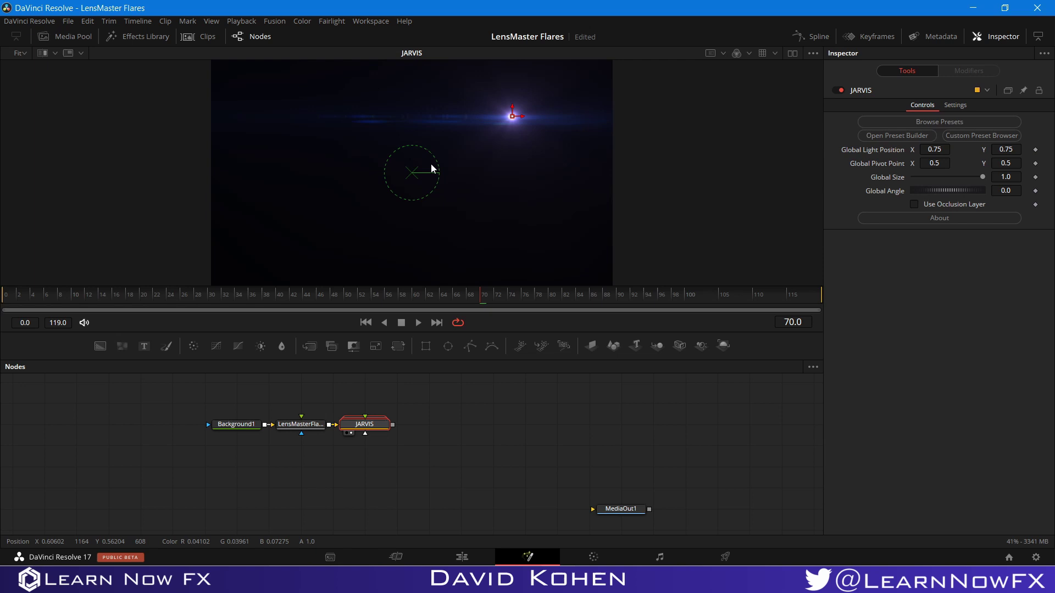
drag(512, 115, 295, 124)
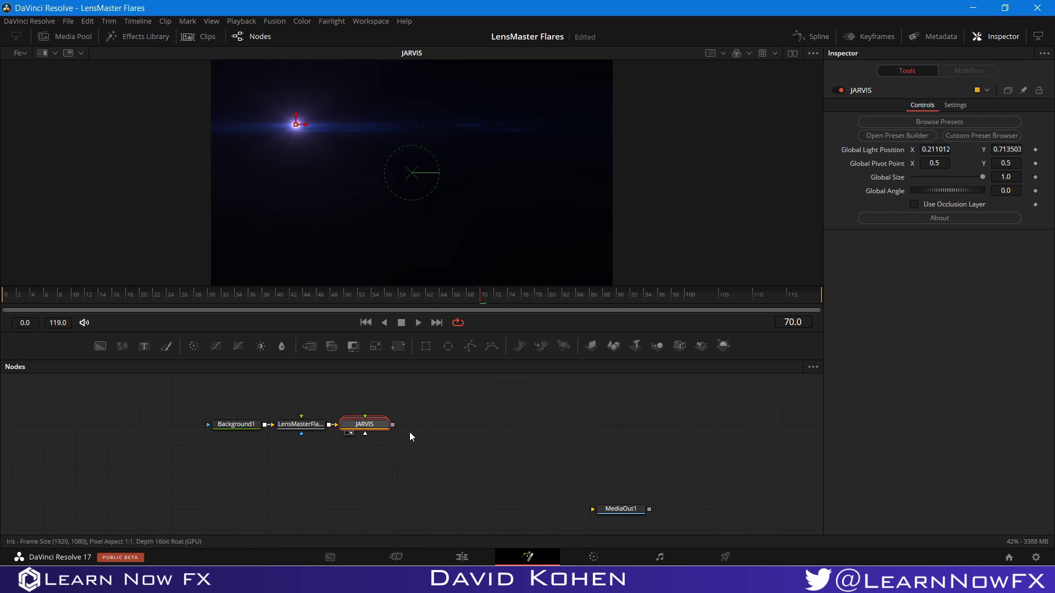
key(ctrl+v)
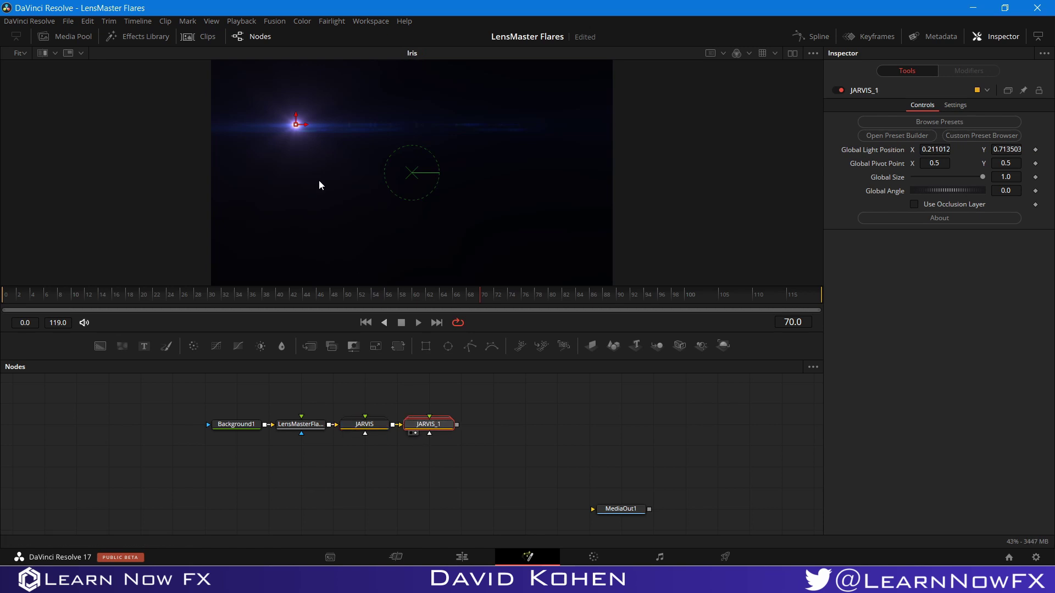
key(1)
drag(297, 124, 518, 127)
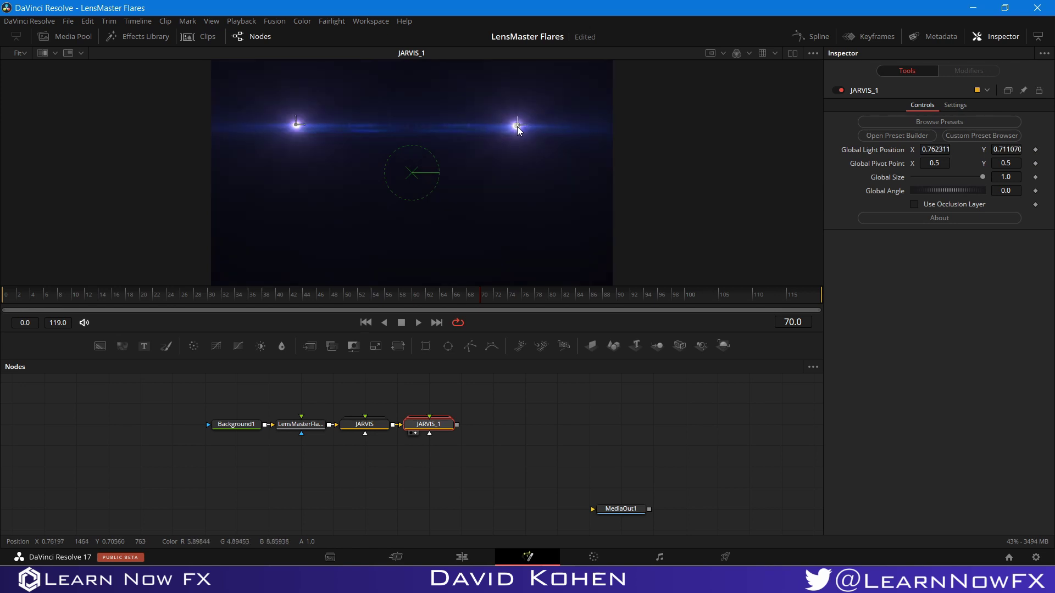
click(568, 378)
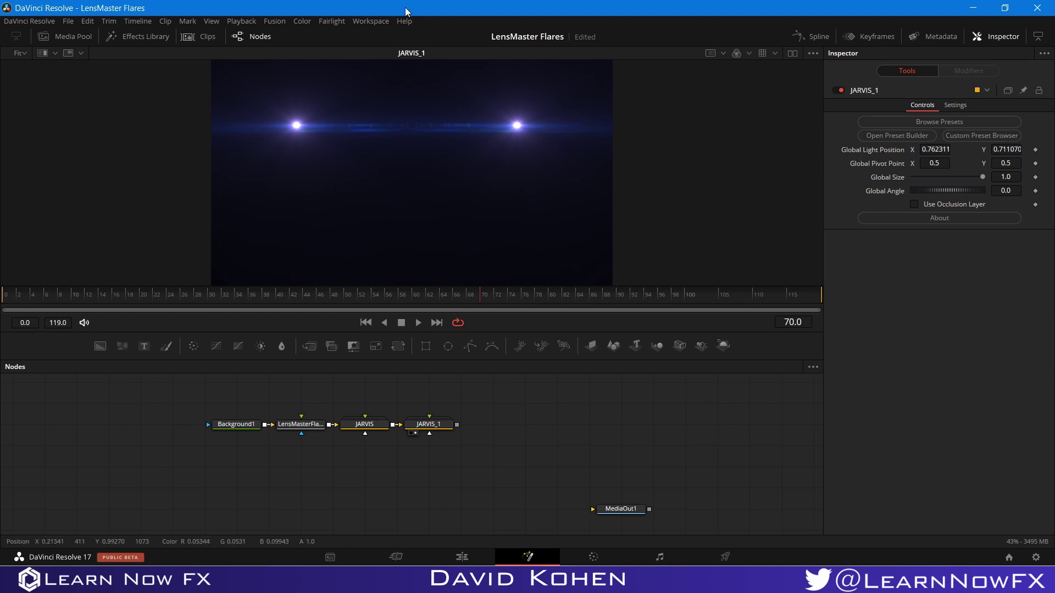
Step: Open the LensMaster Preset Builder from LensMasterFlares1 and drag JARVIS_1 further right in the graph
click(363, 425)
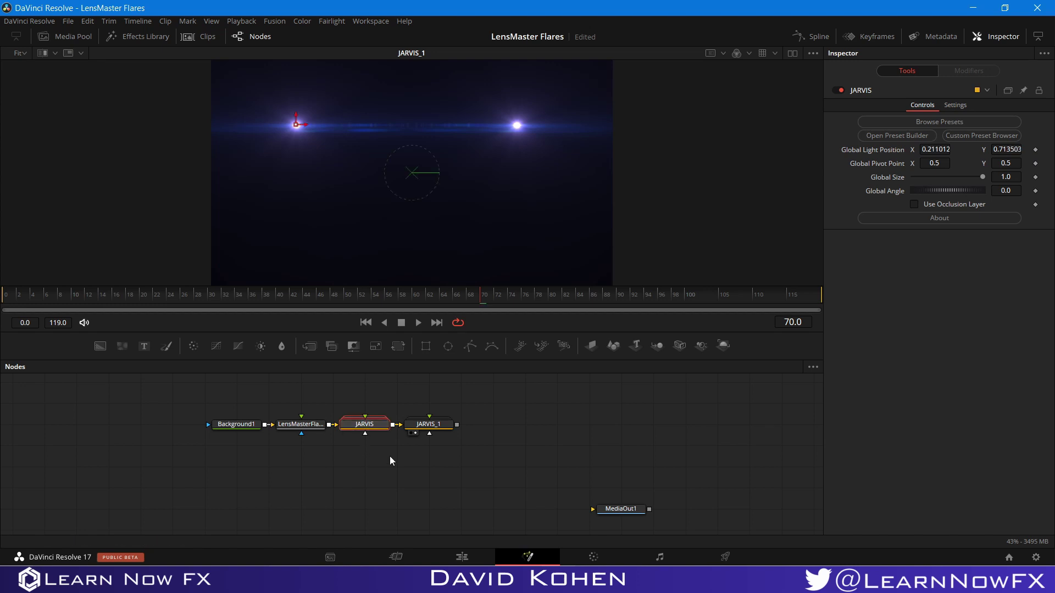
click(431, 426)
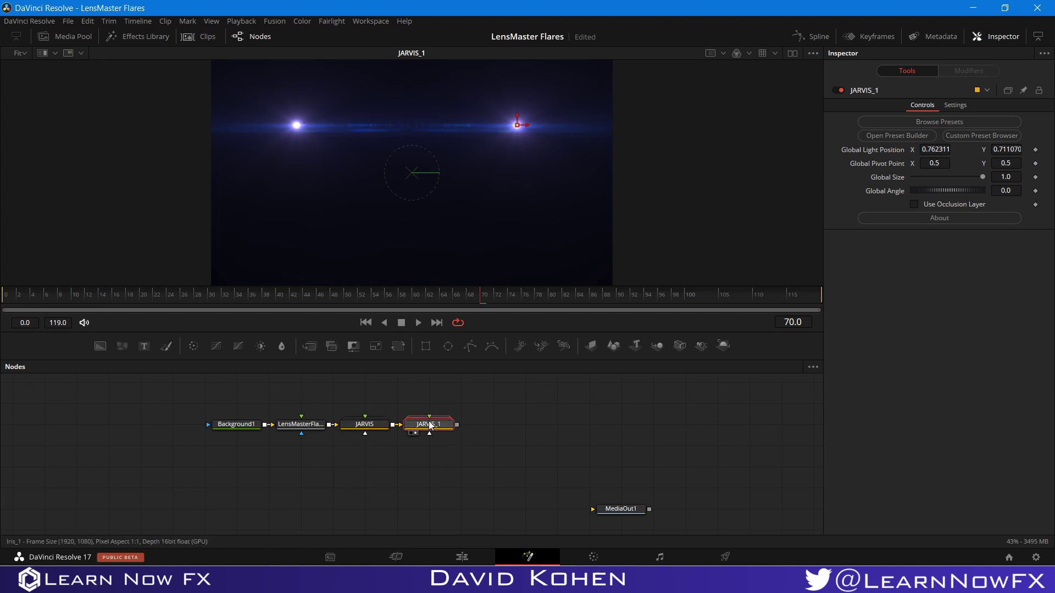
click(313, 428)
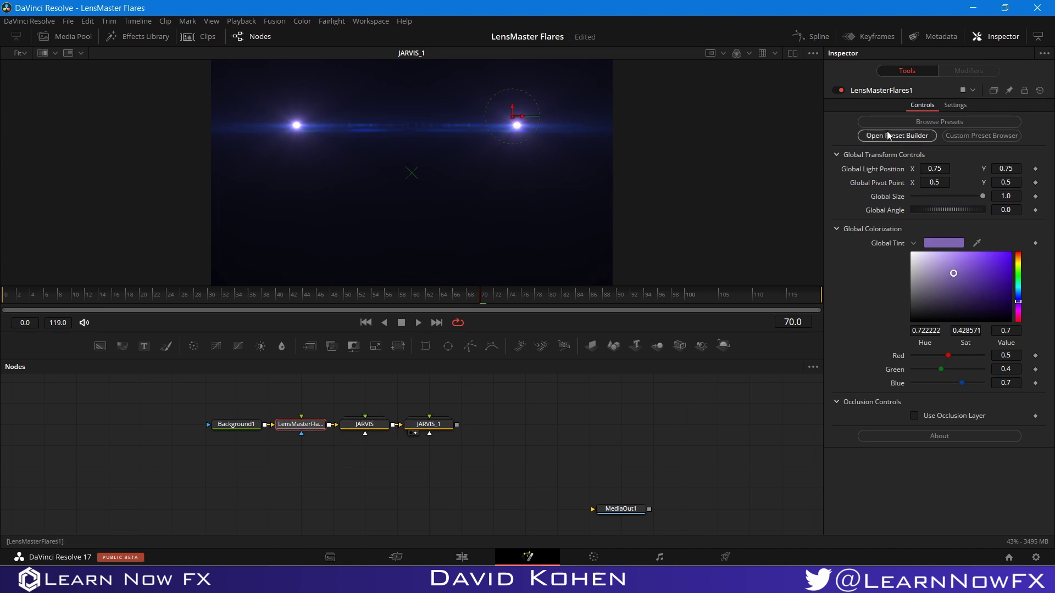
click(883, 136)
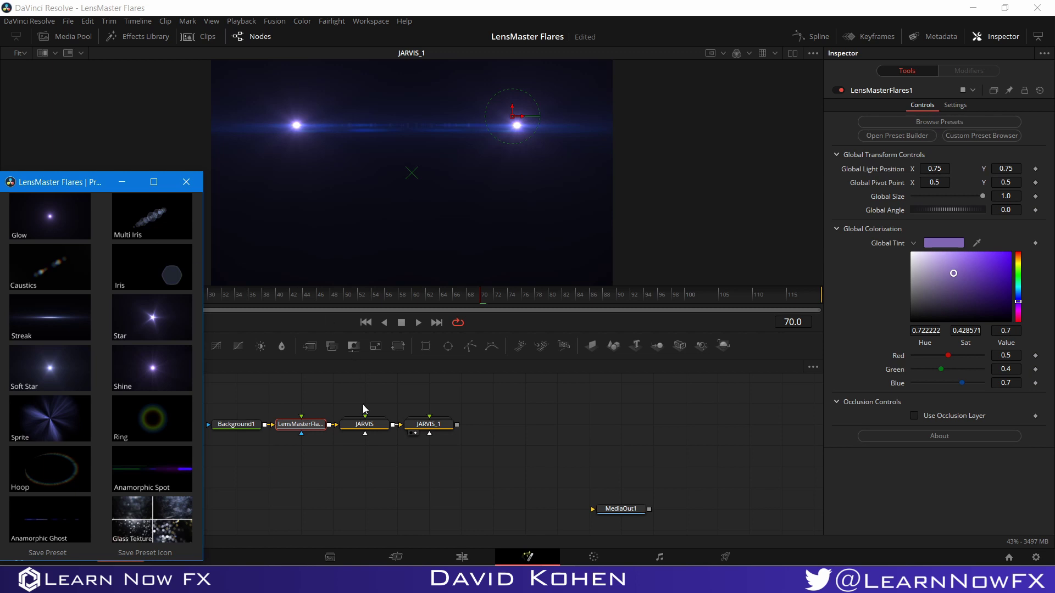
drag(429, 424, 572, 387)
click(367, 424)
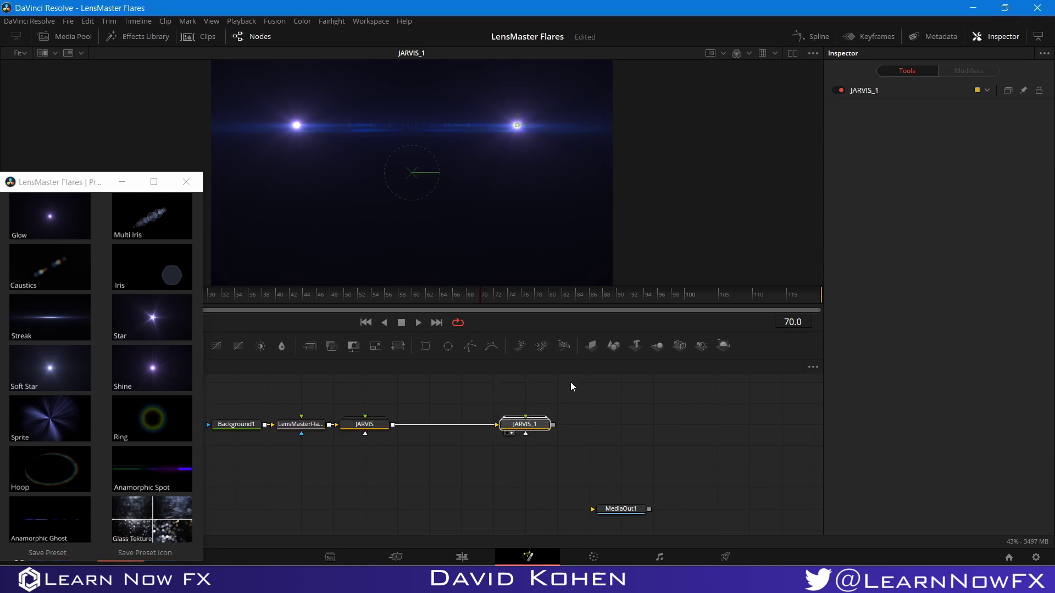
Step: Replace JARVIS_1 with a Hoop element after JARVIS, removing its rays and lowering its gain
key(Delete)
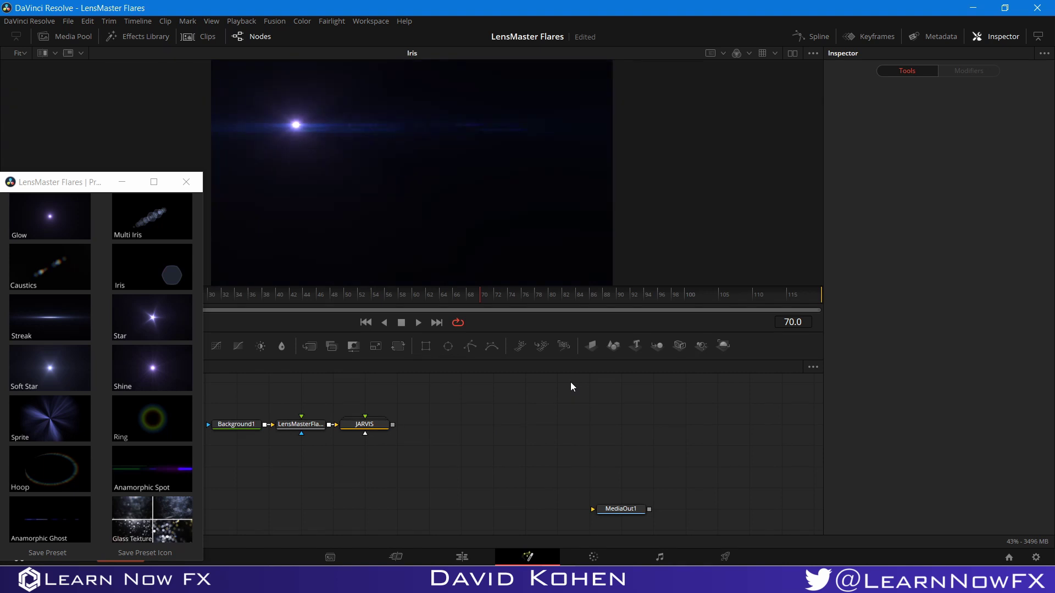
click(367, 425)
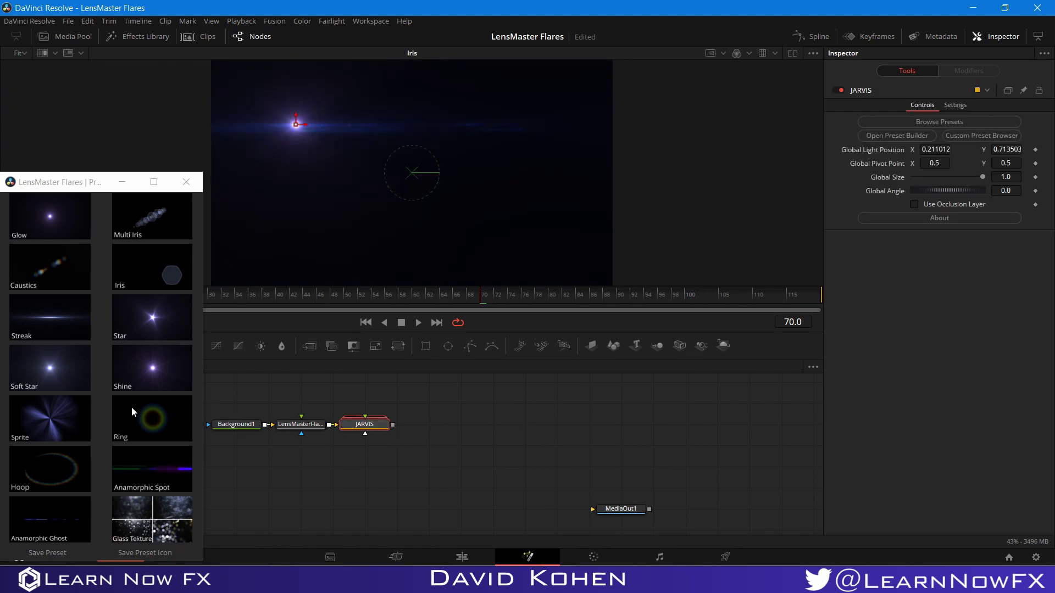
click(53, 458)
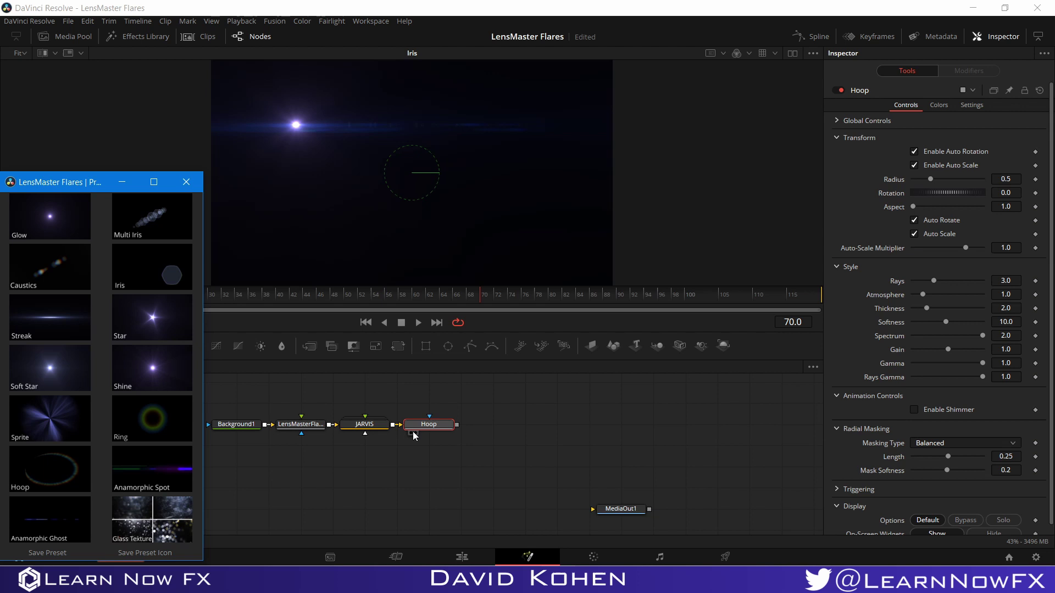
click(413, 433)
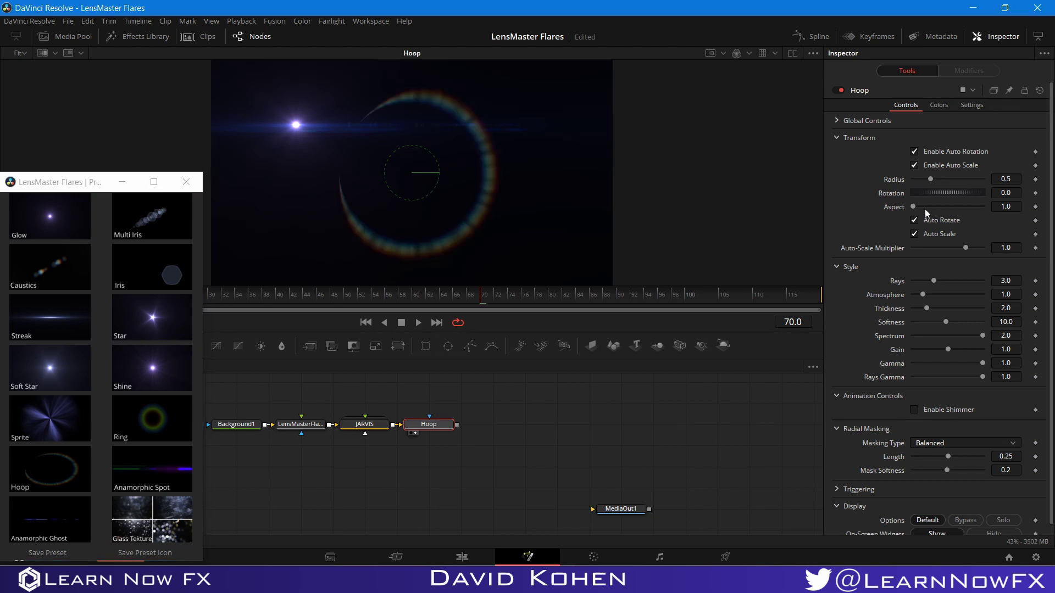
drag(913, 207, 1044, 211)
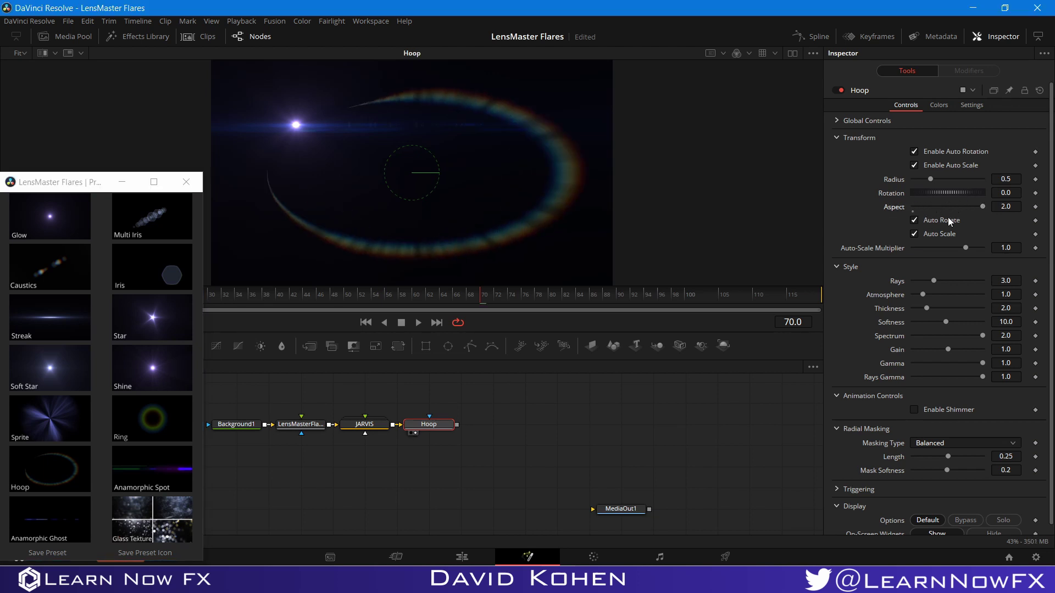
scroll(940, 249, down, 1)
drag(934, 271, 913, 270)
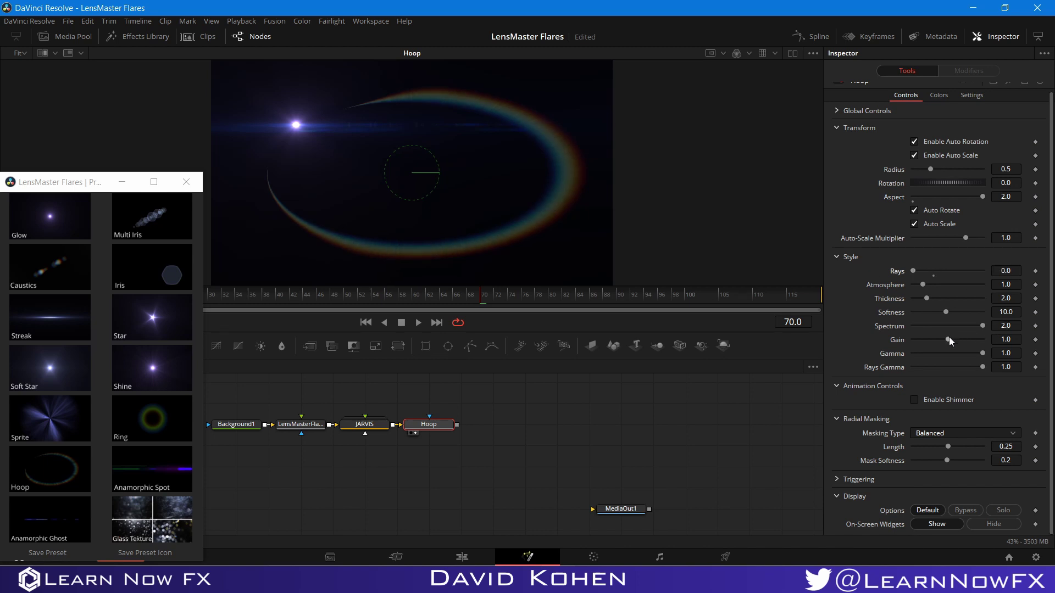
drag(948, 340, 967, 357)
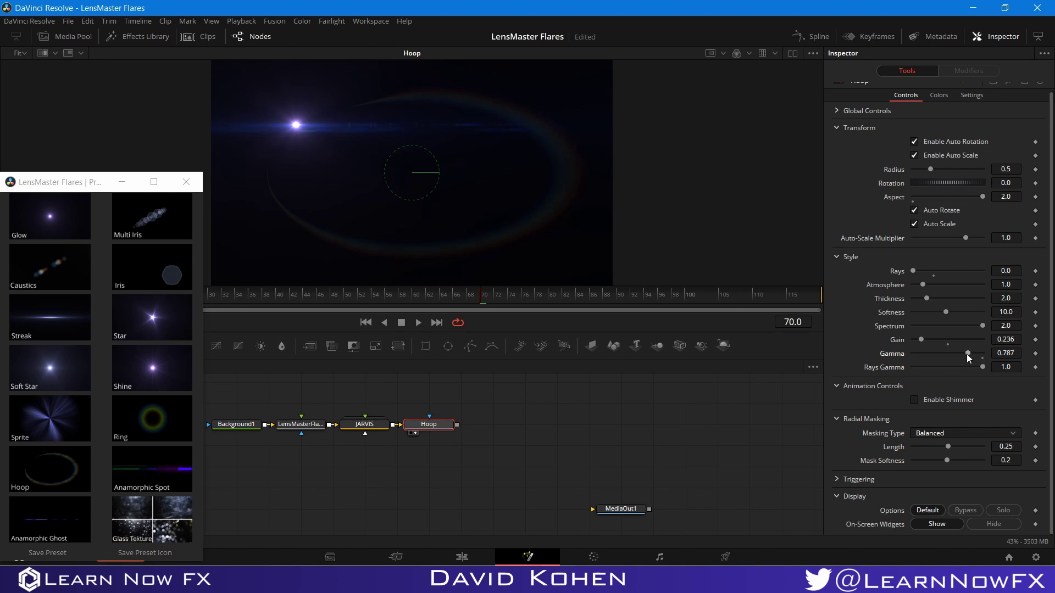
Step: Make the Hoop's Color 1 purple and Color 2 blue, and set Gain to 0.189
click(937, 96)
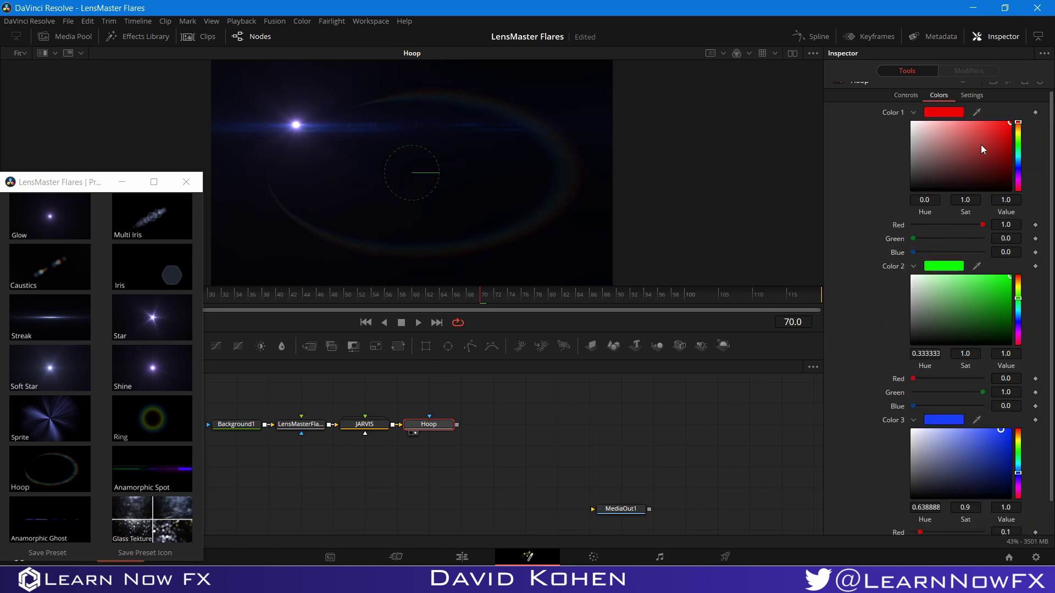
click(1018, 170)
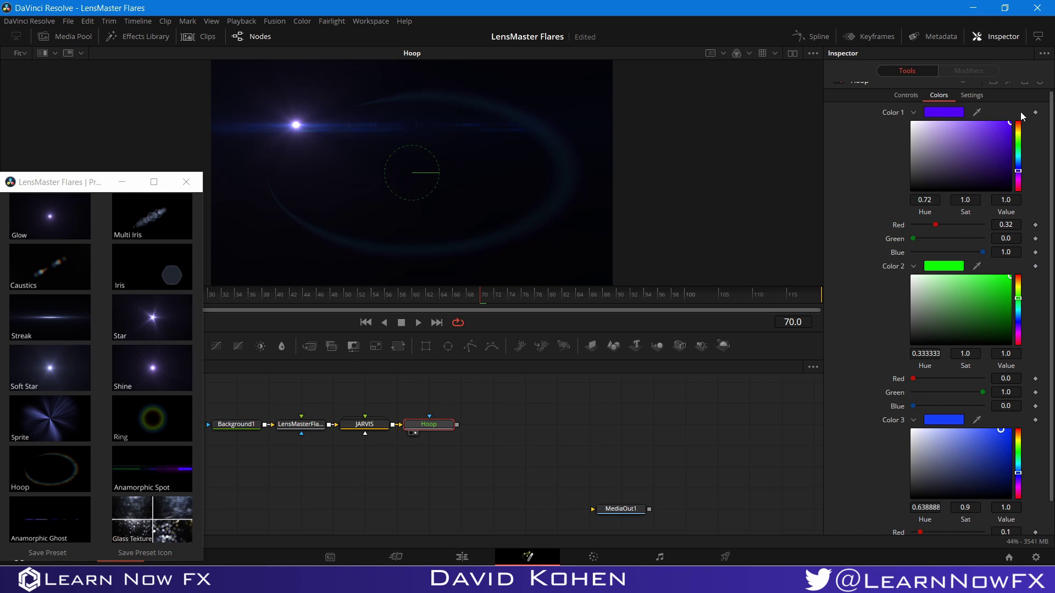
click(1018, 317)
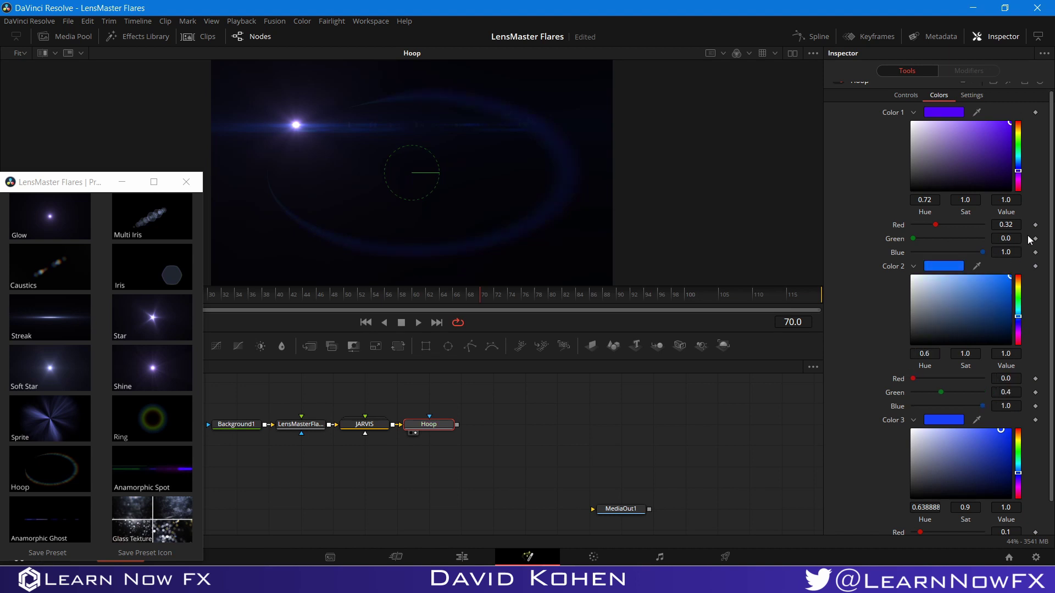
scroll(937, 192, up, 1)
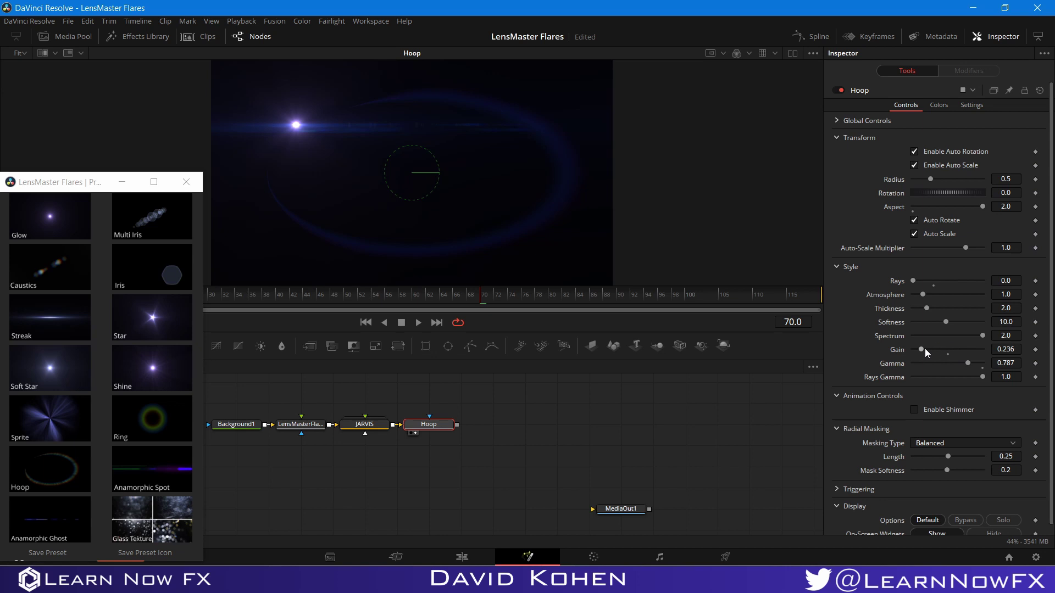
drag(927, 353, 923, 355)
Step: Move the JARVIS light lower in the frame, then delete the JARVIS and Hoop nodes
click(365, 425)
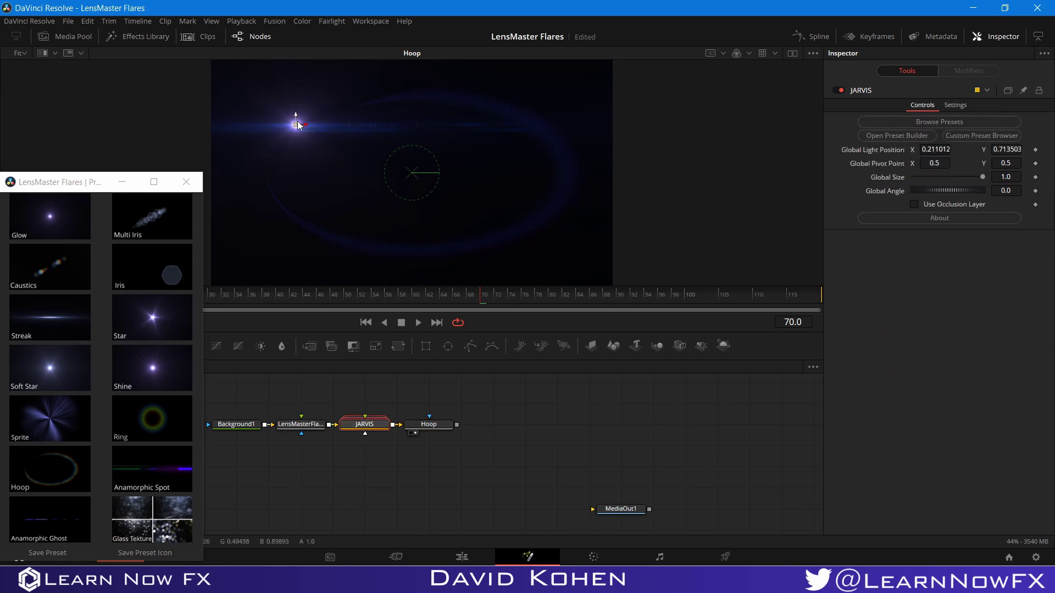
drag(296, 123, 283, 250)
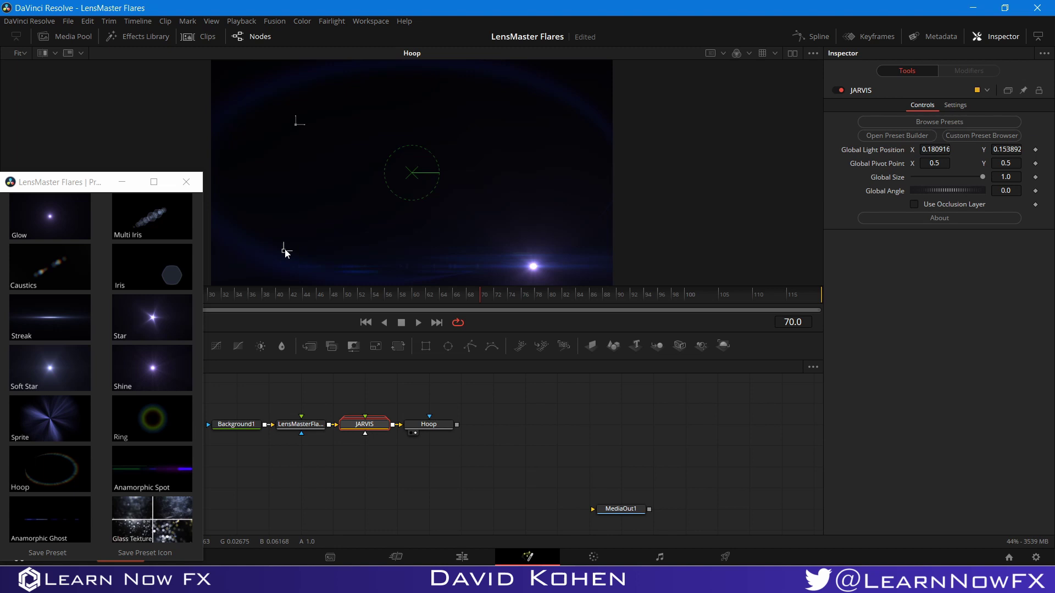
drag(368, 490, 427, 407)
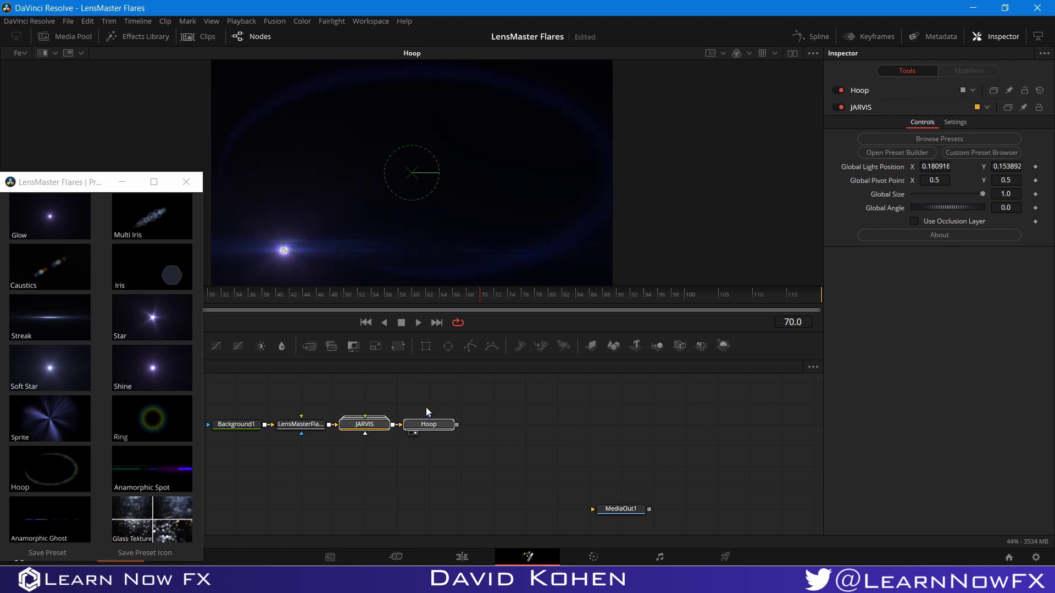
key(Delete)
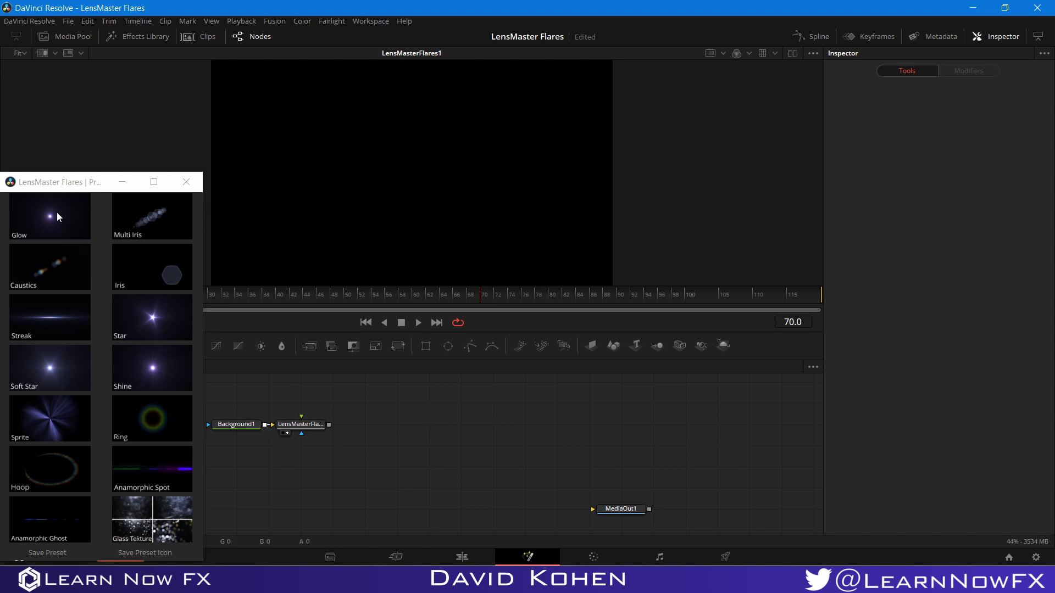
Step: Add Glow and Multi Iris elements after LensMasterFlares1 and view the MultiIris result
drag(59, 217, 304, 429)
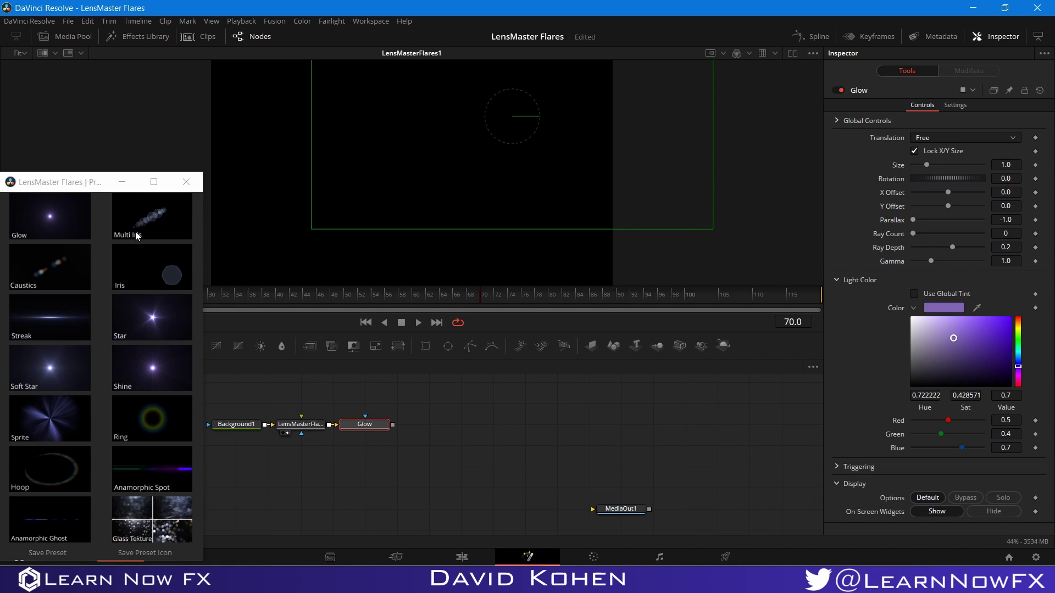
drag(136, 232, 402, 432)
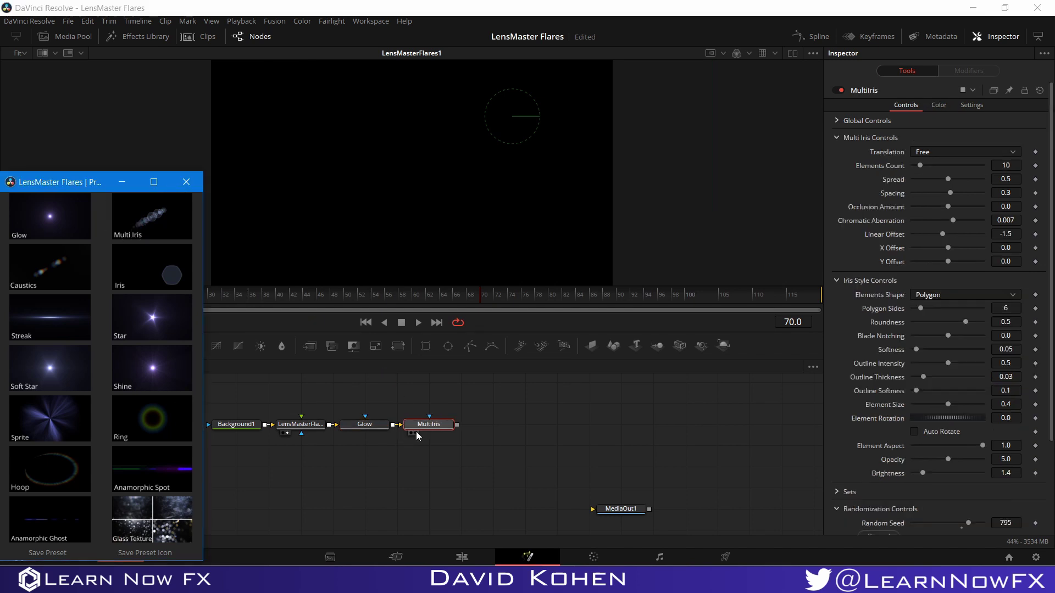
click(416, 432)
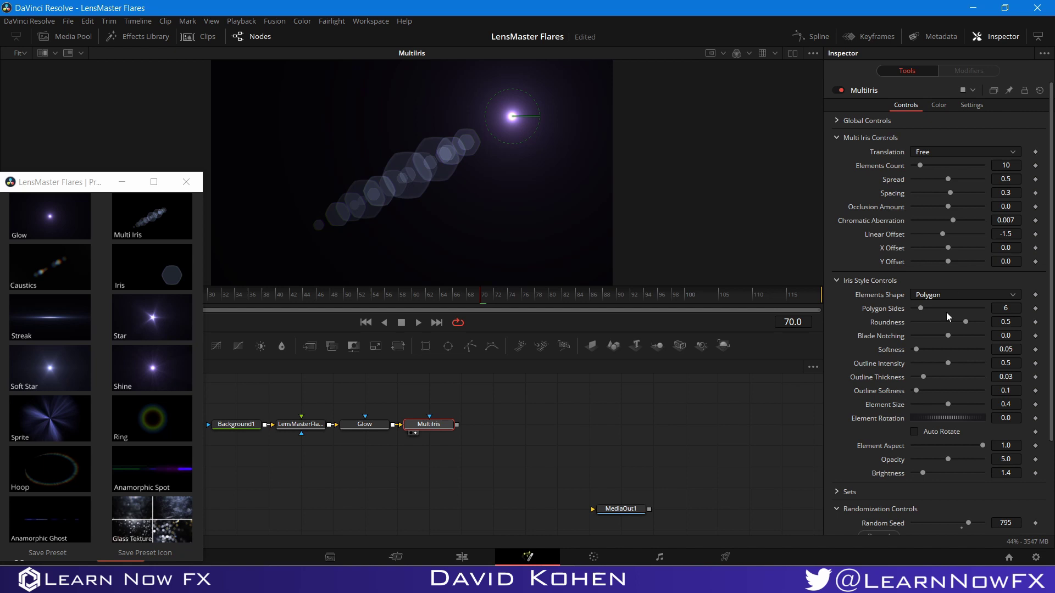
Step: Set MultiIris Element Size 0.125 and lower opacity, tinting group 2 blue and group 3 pale orange
drag(948, 405, 931, 410)
drag(948, 460, 920, 476)
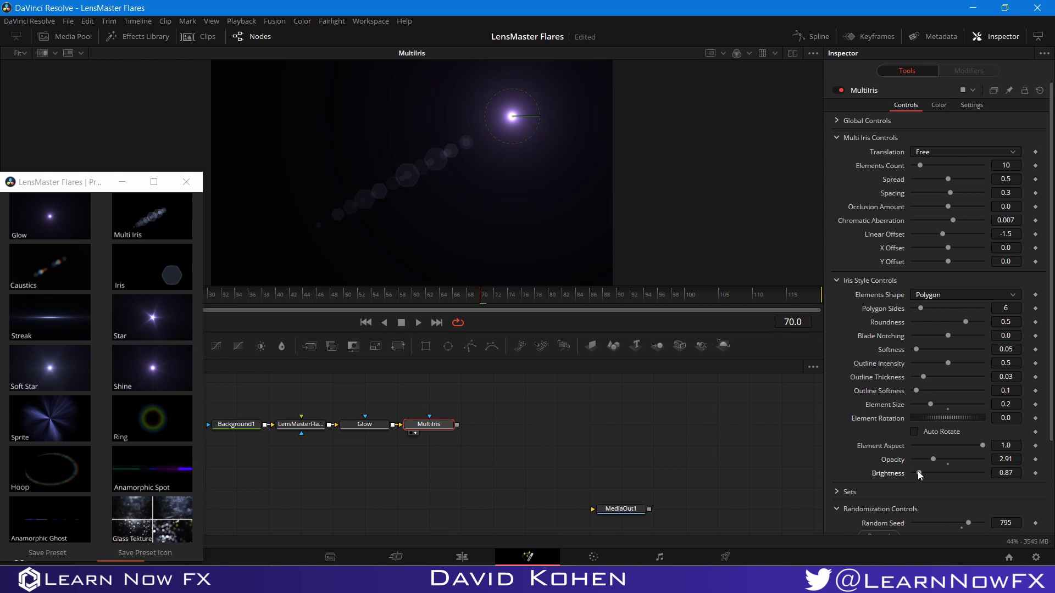
drag(930, 405, 923, 407)
click(938, 105)
click(1011, 132)
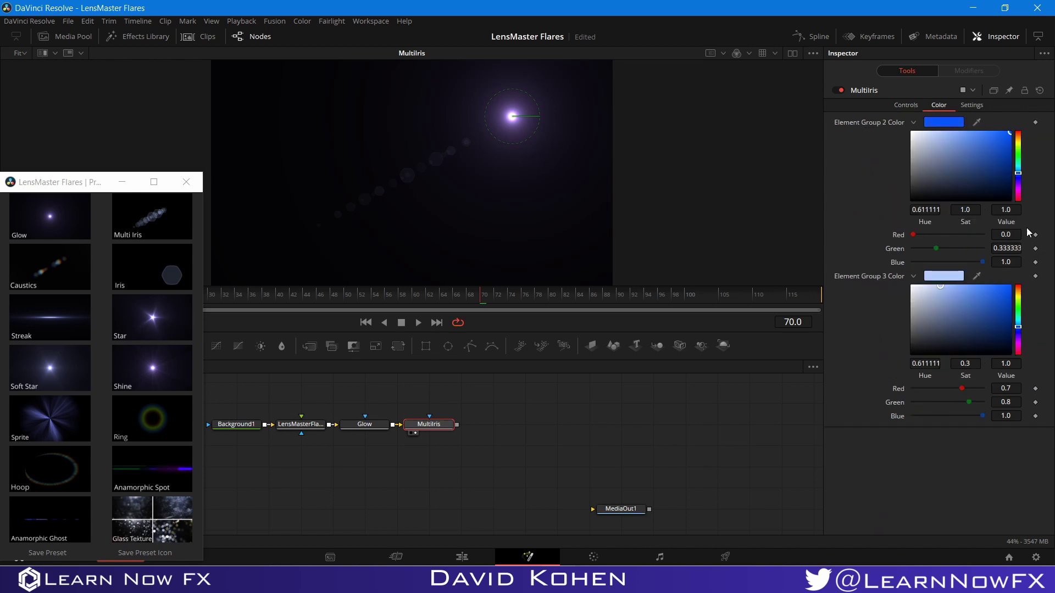
click(1018, 293)
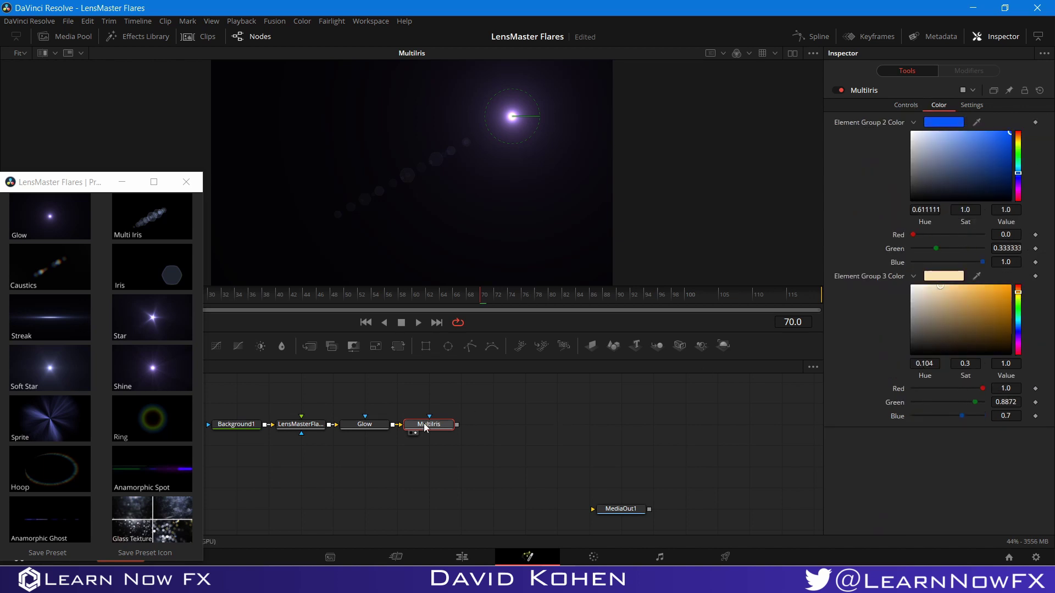
Step: Add a Hoop after MultiIris with Rays 0 and Gain 0.283
click(49, 467)
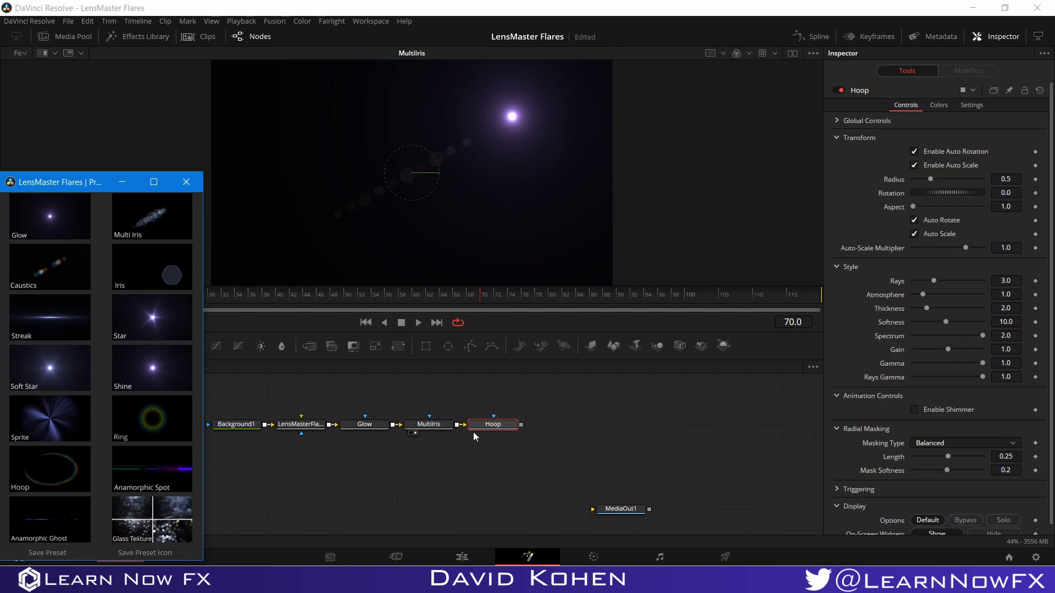
click(480, 432)
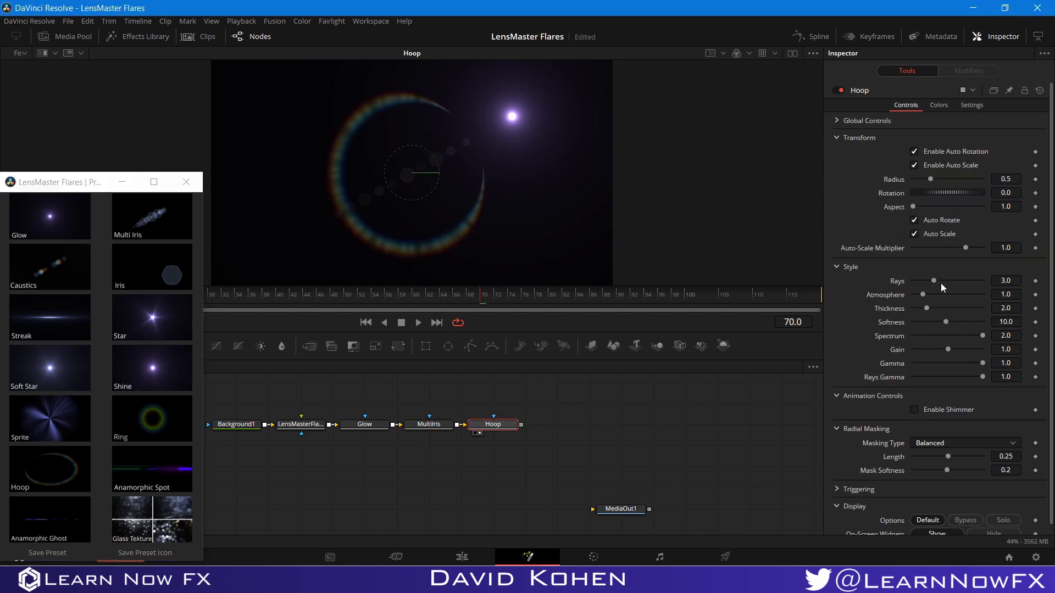
drag(941, 283, 843, 280)
drag(937, 353, 918, 351)
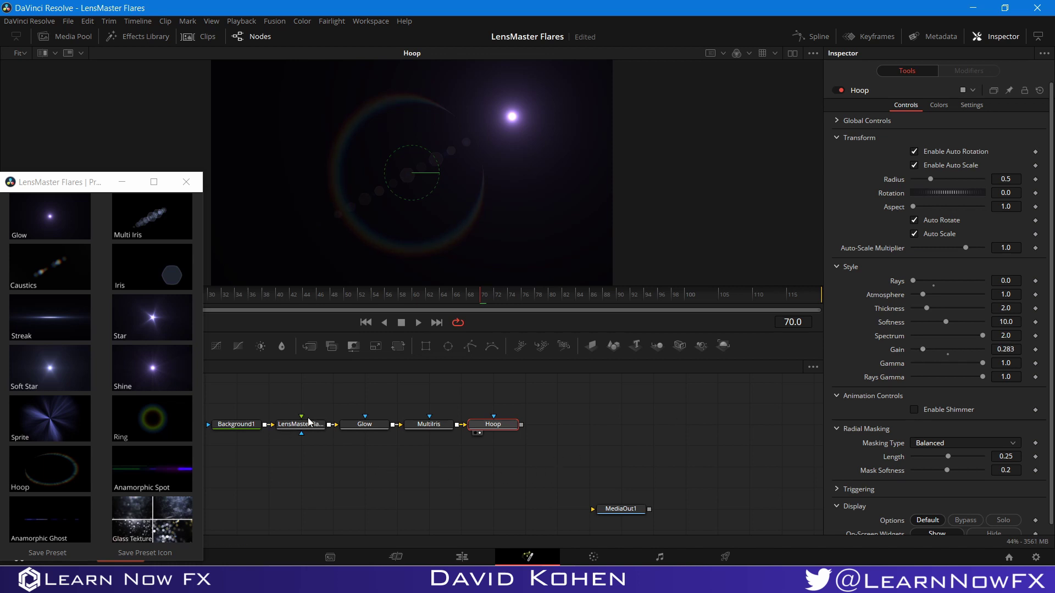
Step: Select and then deselect the four flare element nodes to hide their on-screen widgets
mouse_move(316, 428)
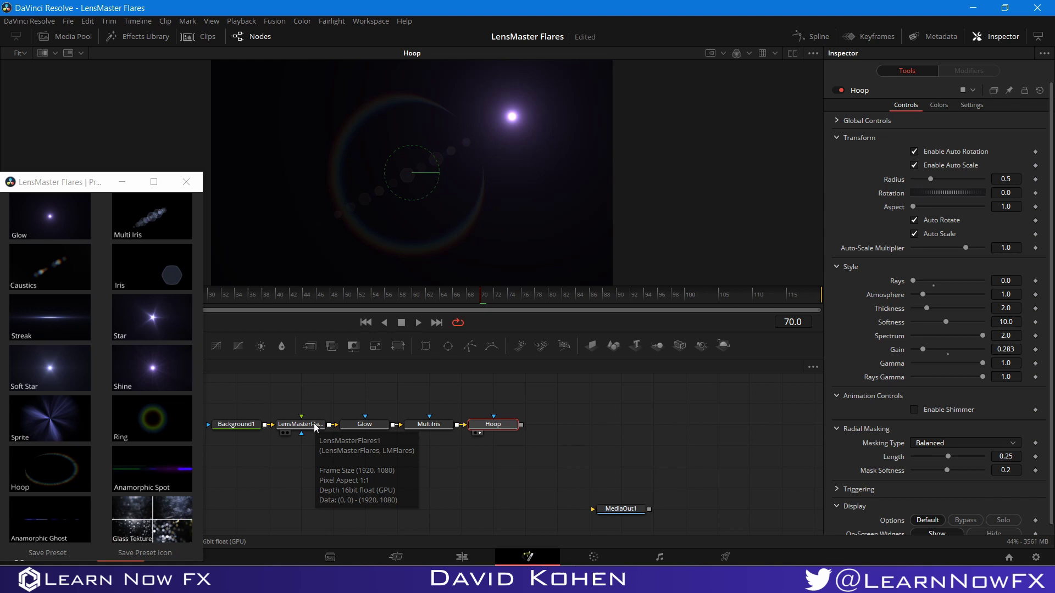
drag(296, 470, 504, 404)
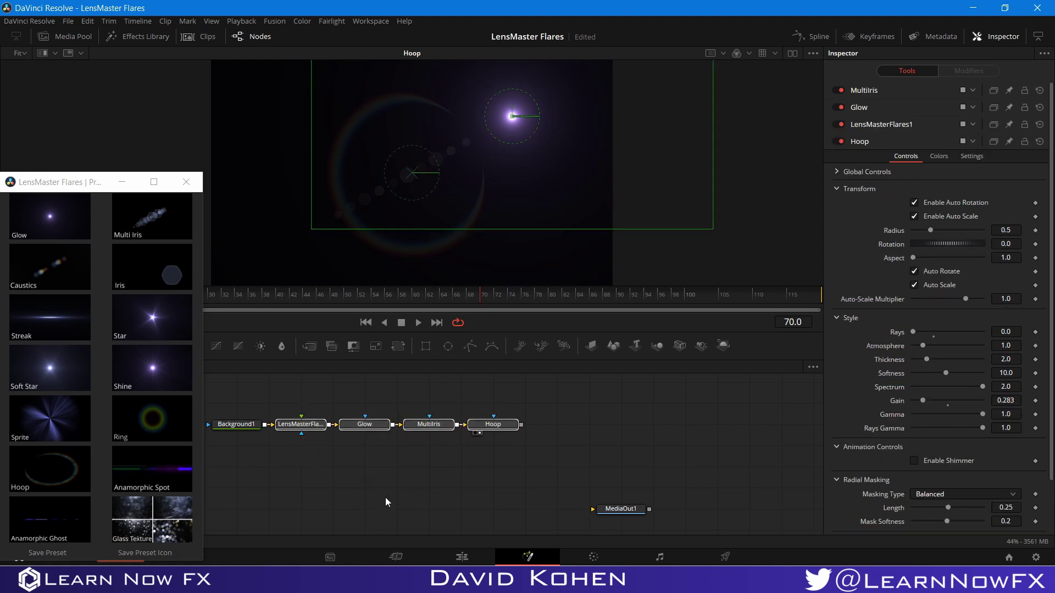
click(372, 491)
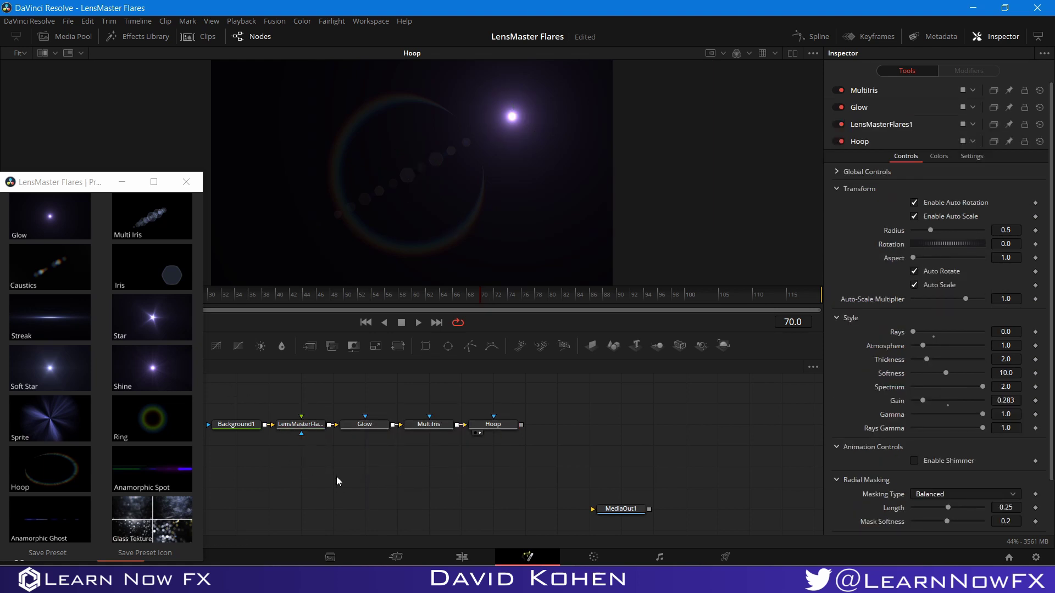
click(314, 431)
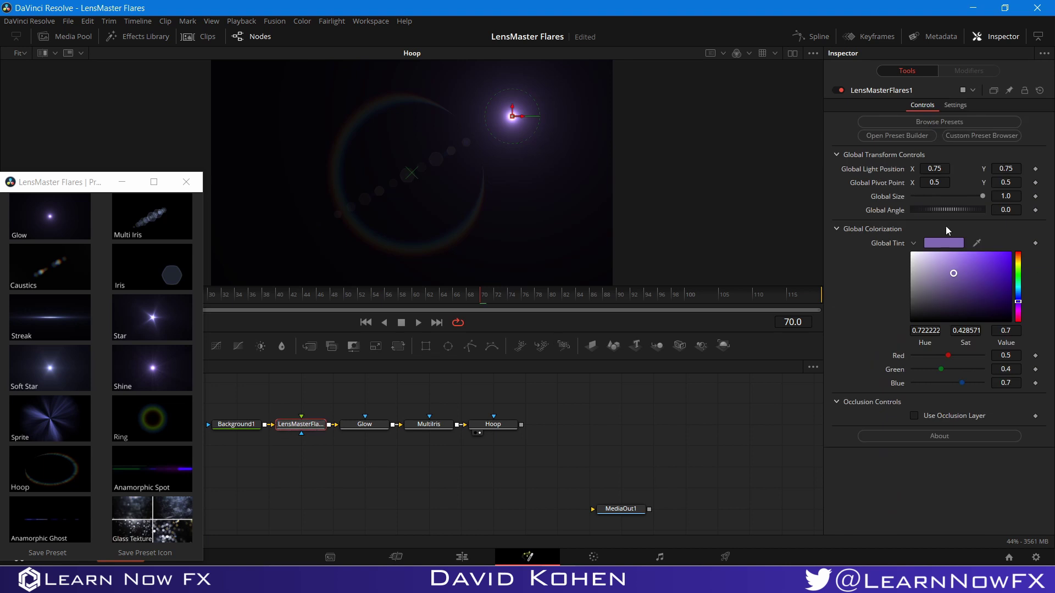
click(971, 137)
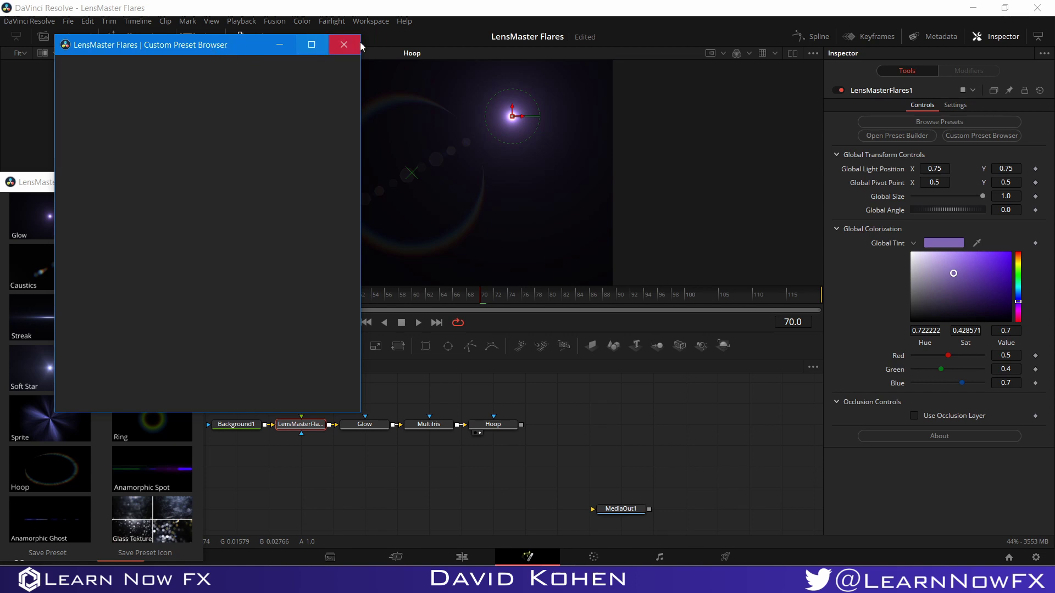
click(344, 45)
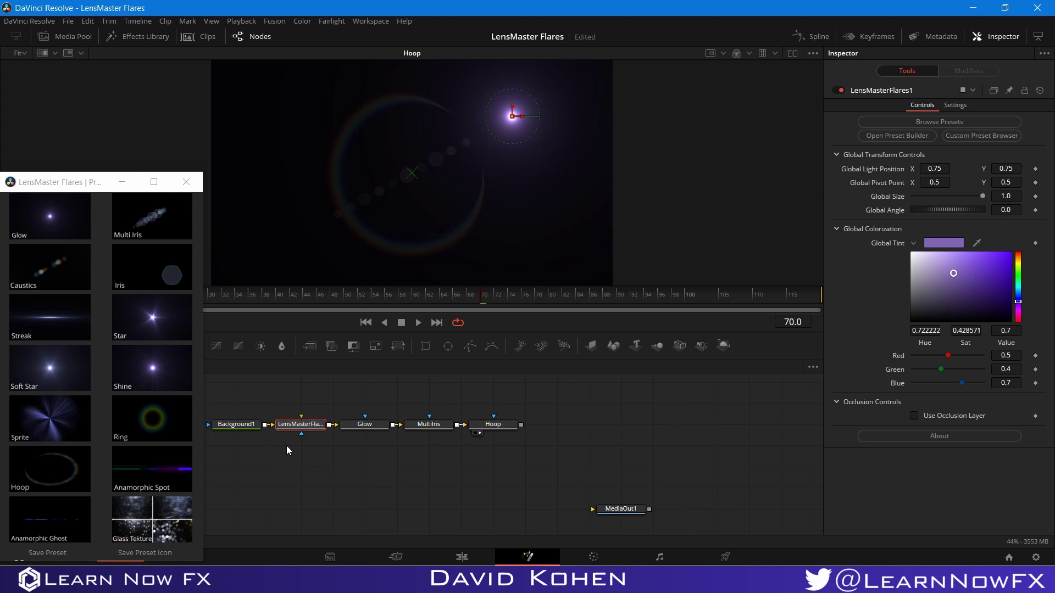
drag(320, 442, 379, 437)
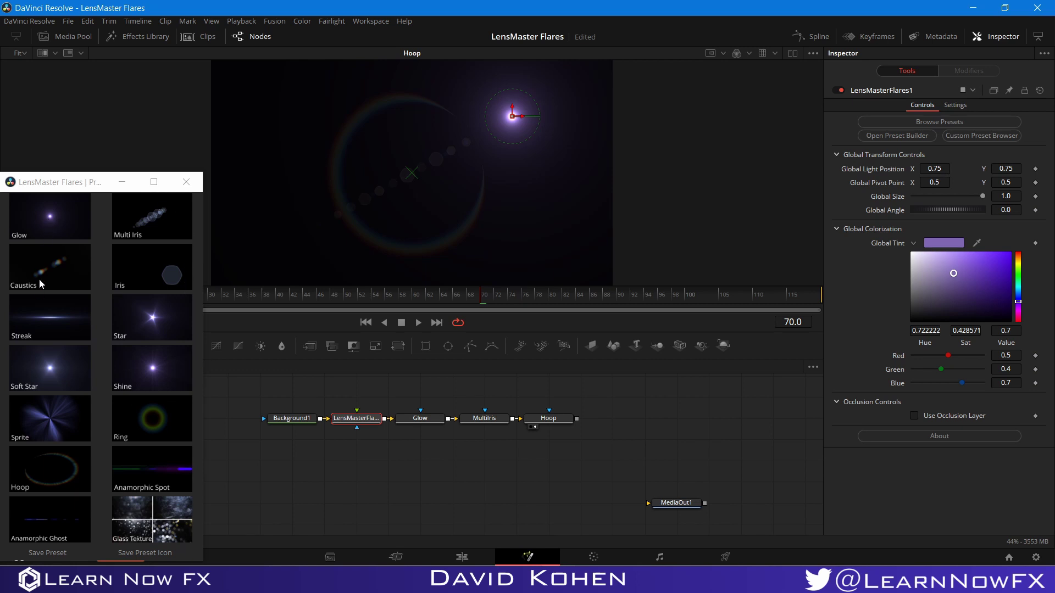
Step: Close the LensMaster Flares presets window and nudge Background1 slightly left
click(183, 182)
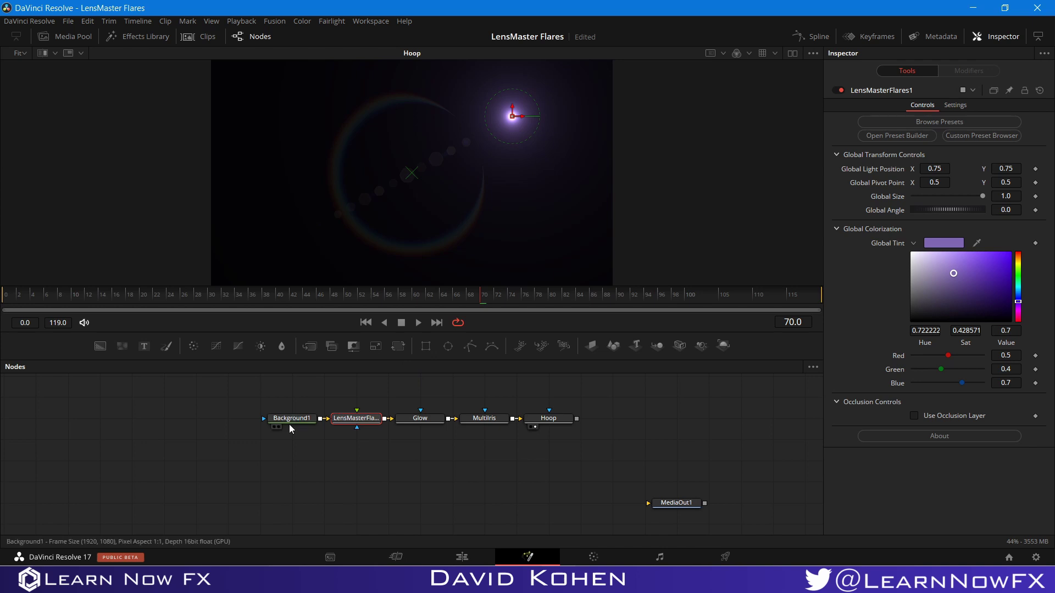
drag(295, 418, 262, 419)
scroll(382, 450, up, 1)
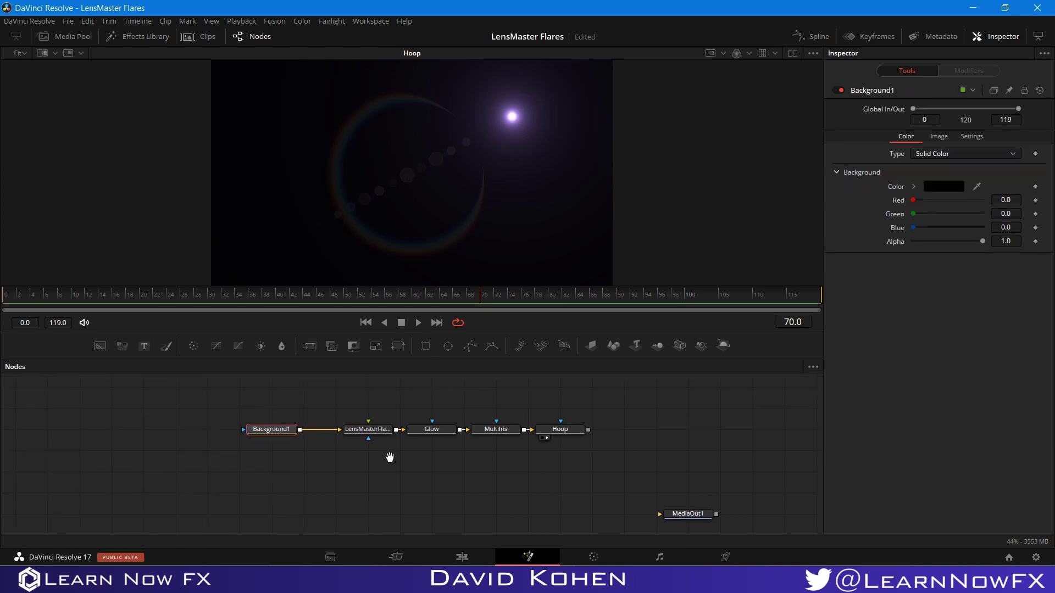
click(315, 402)
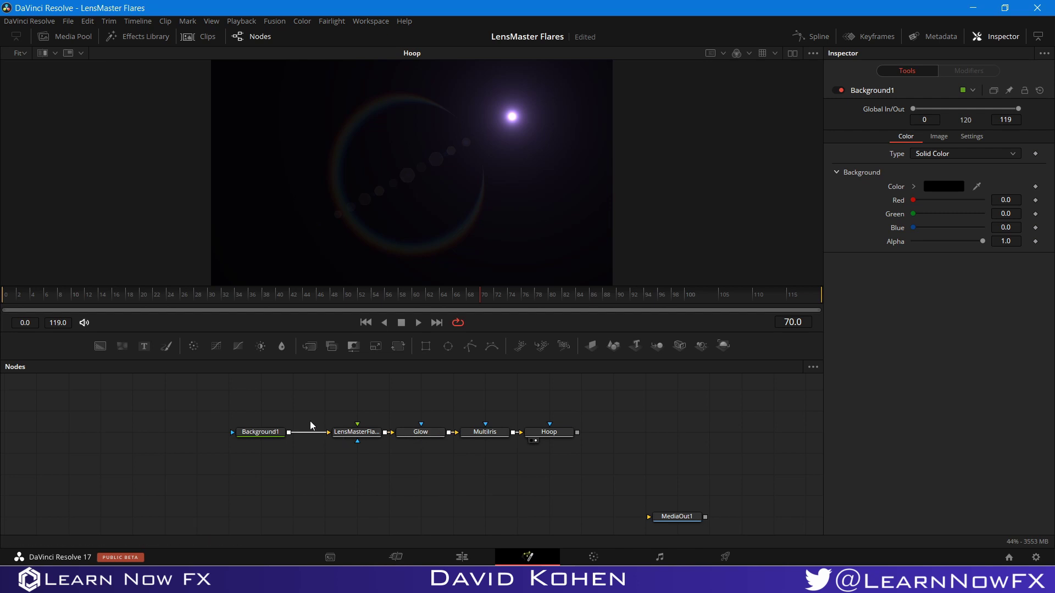
Step: Add a Text+ node reading 'Flares' in the Norwester font
drag(150, 352, 275, 416)
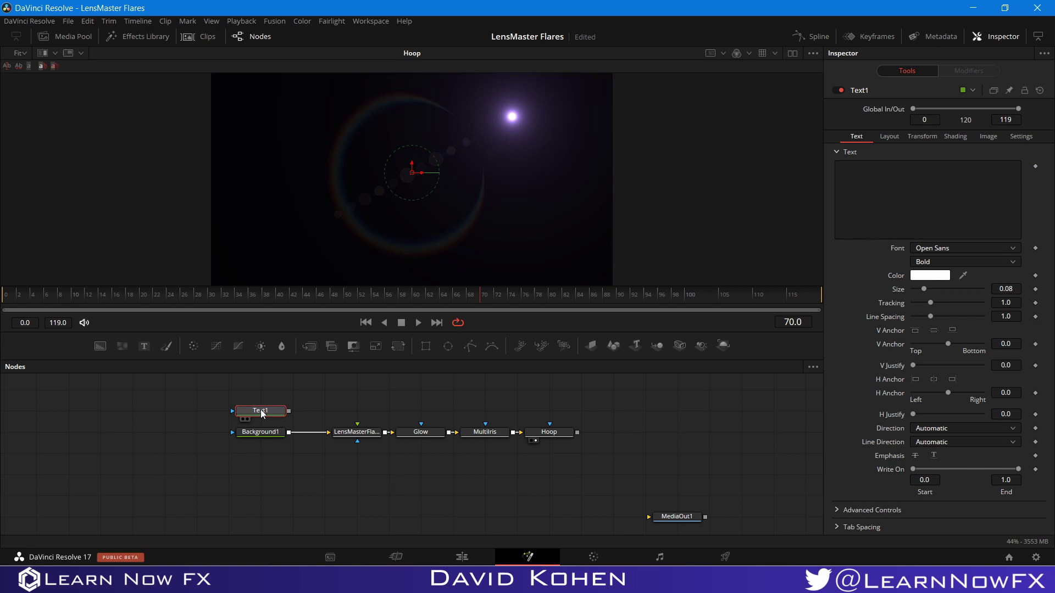
click(845, 167)
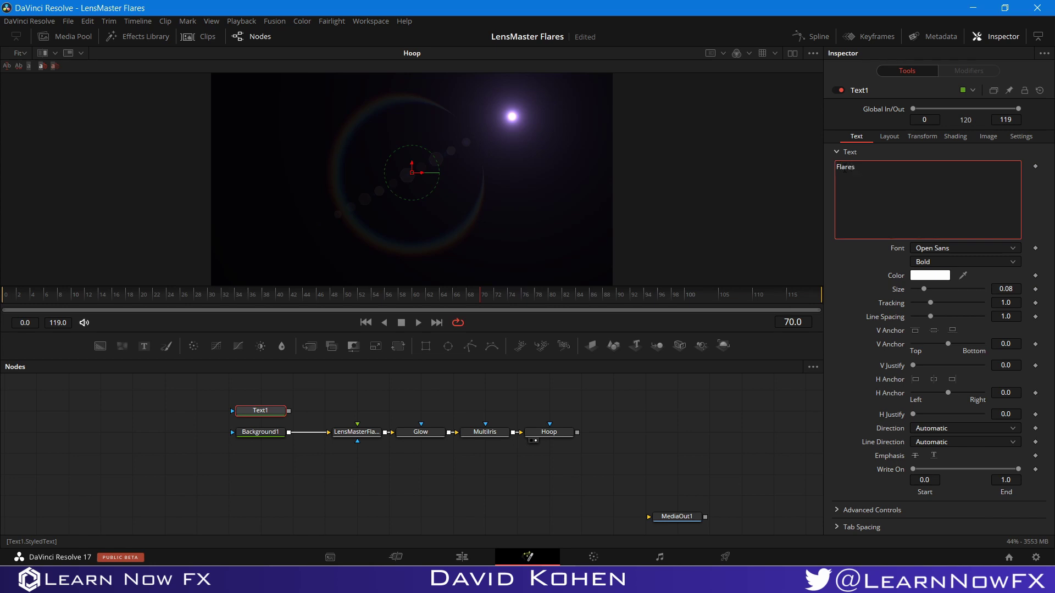
click(936, 250)
click(947, 433)
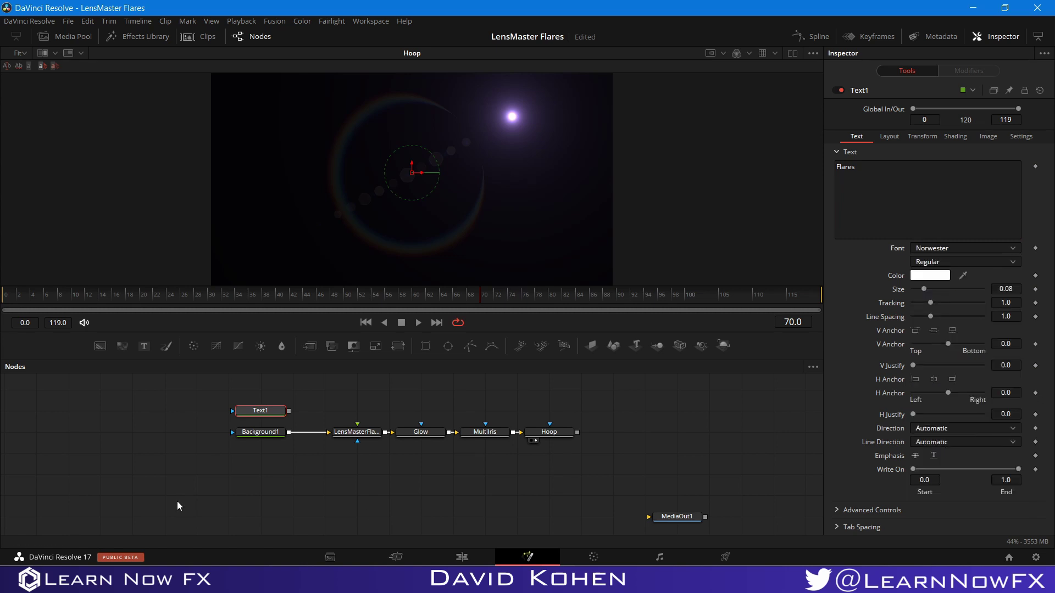
Step: Enlarge the Text1 title to size 0.2835 and connect it into LensMasterFlares1
click(247, 419)
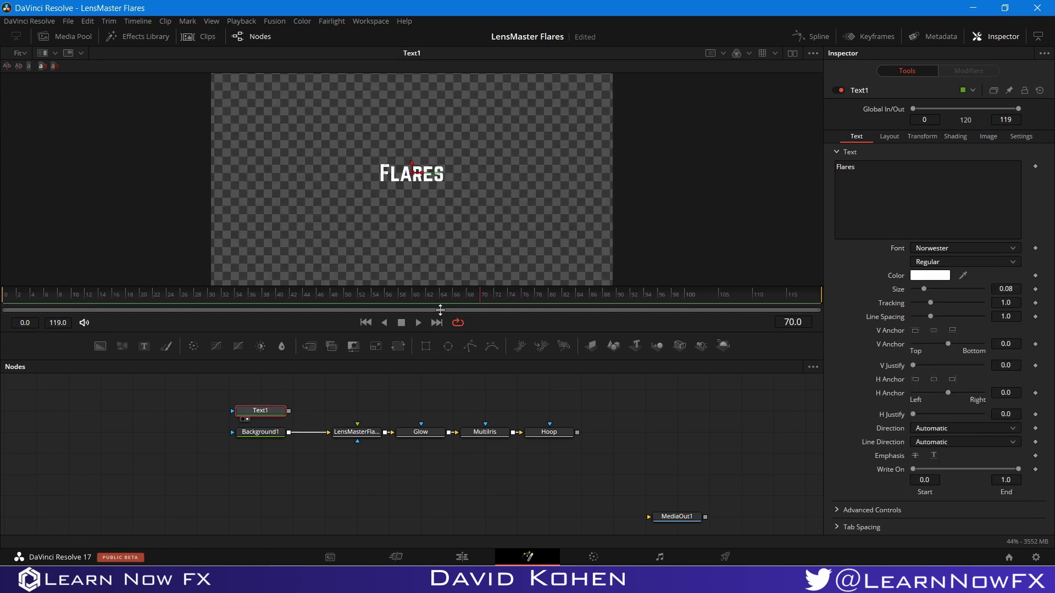
drag(924, 289, 954, 291)
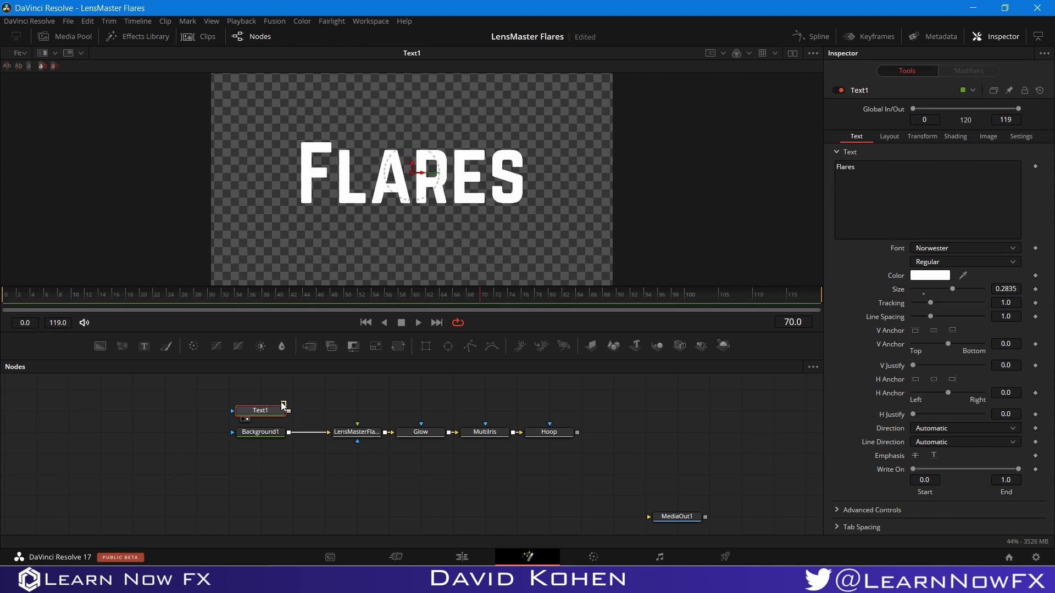
drag(281, 413, 357, 436)
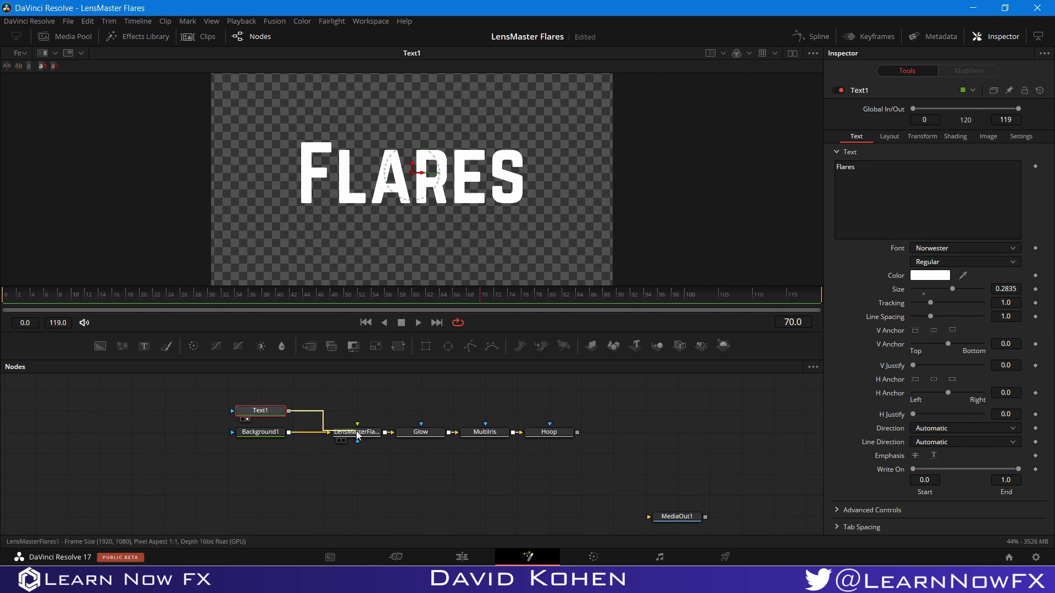
Step: Route Text1 into the occlusion input and enable Use and View Occlusion Layer with Inverted Luma
right_click(357, 436)
click(385, 450)
click(343, 441)
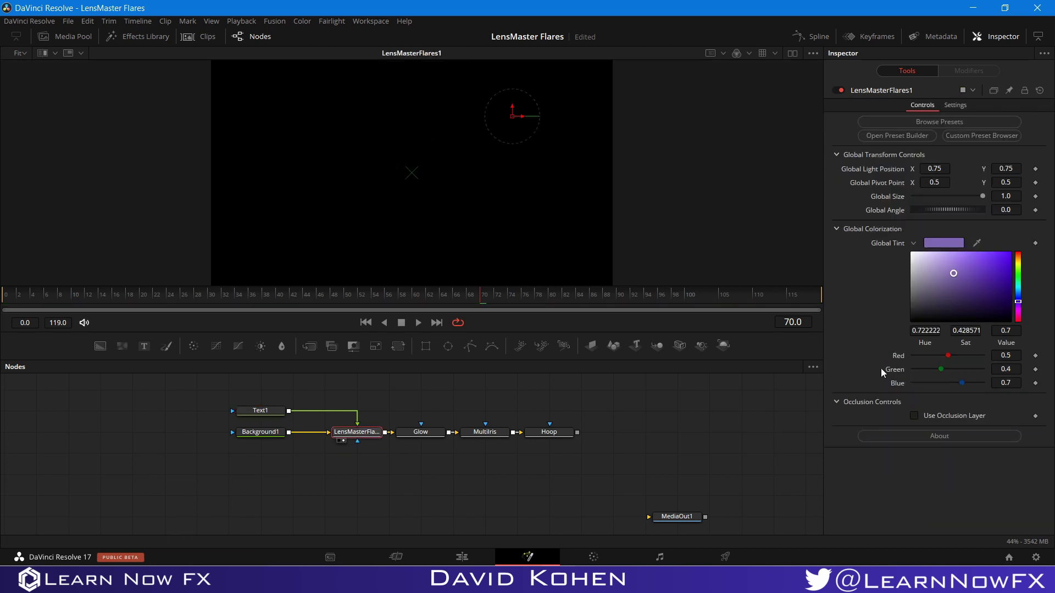
click(913, 416)
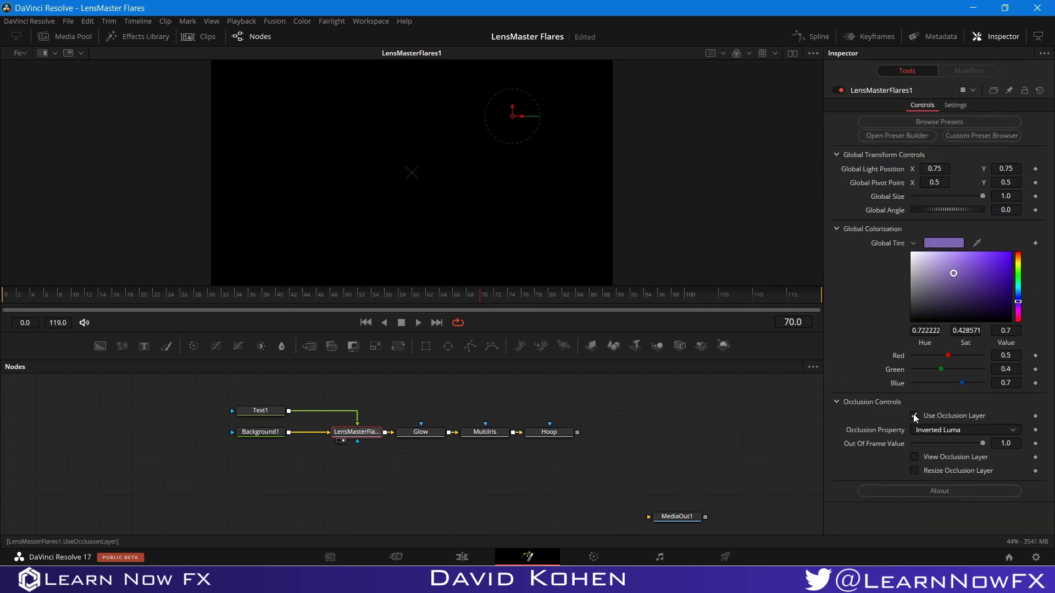
click(915, 457)
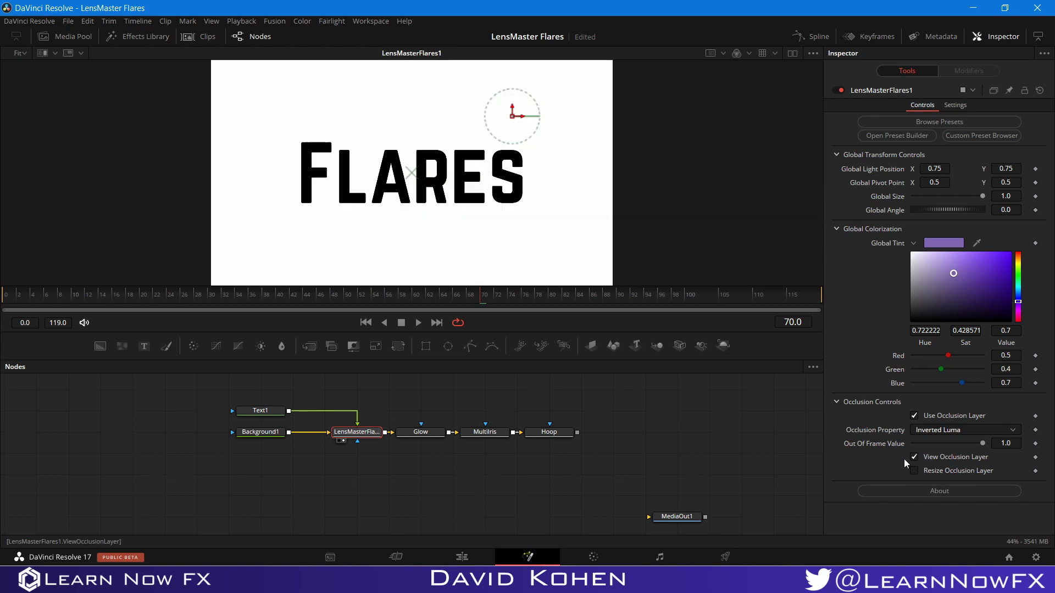
click(961, 430)
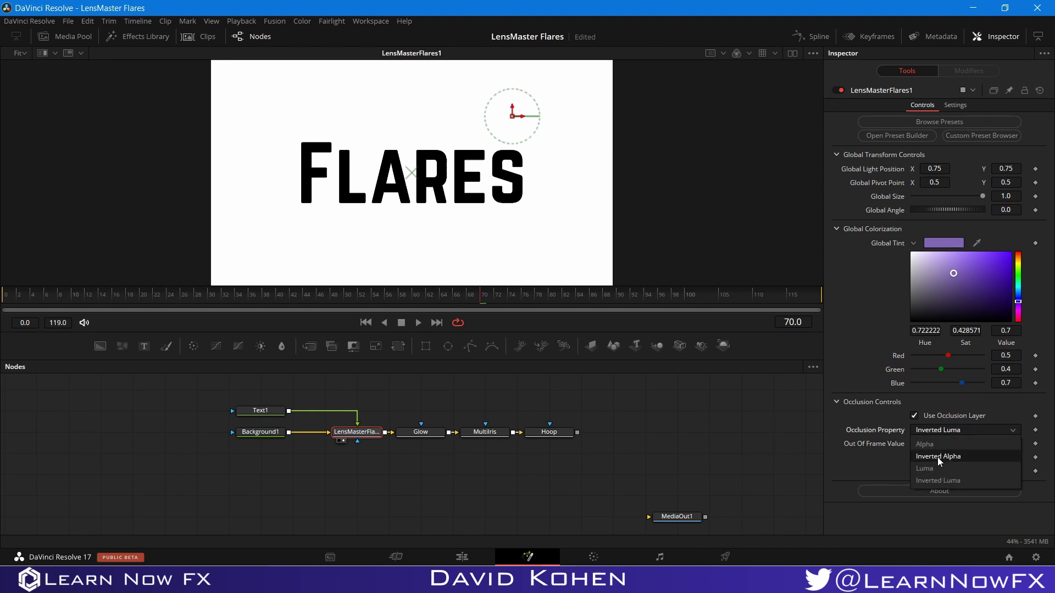
click(874, 466)
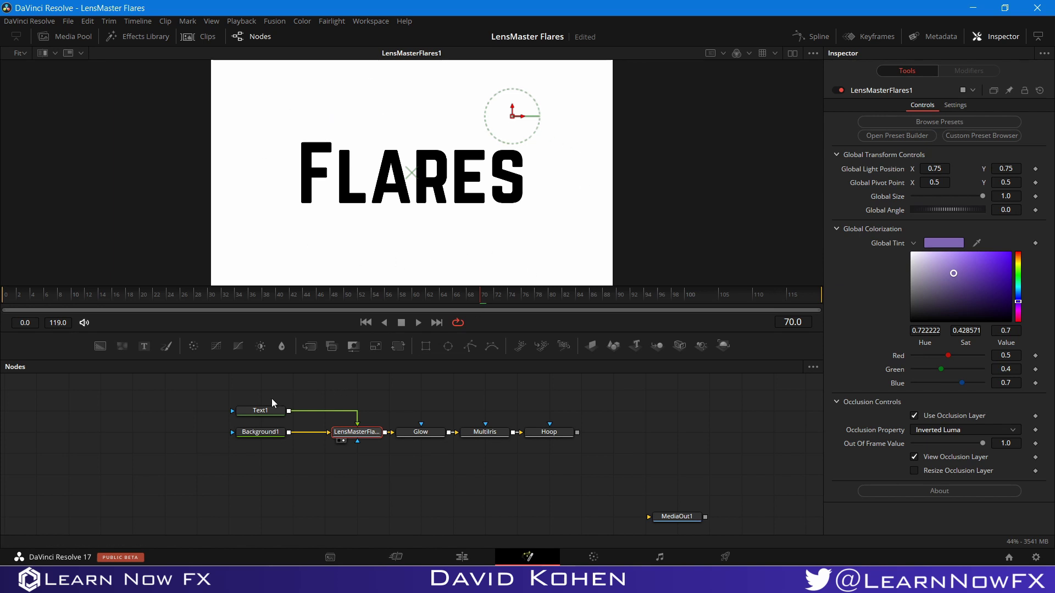
Step: Move Text1 higher in the node graph and select LensMasterFlares1 for editing
drag(273, 415, 273, 395)
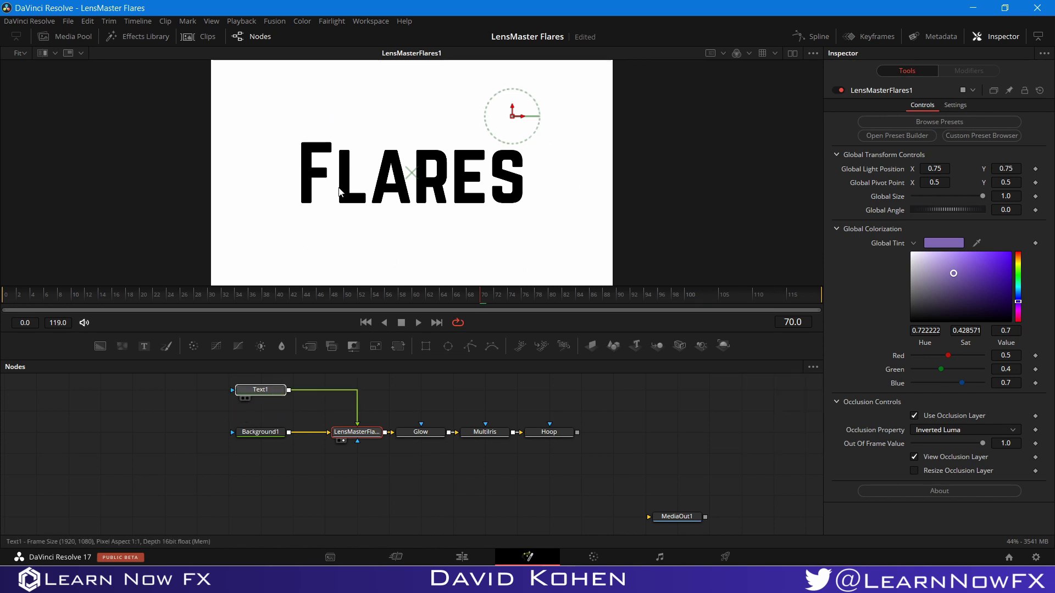
click(493, 182)
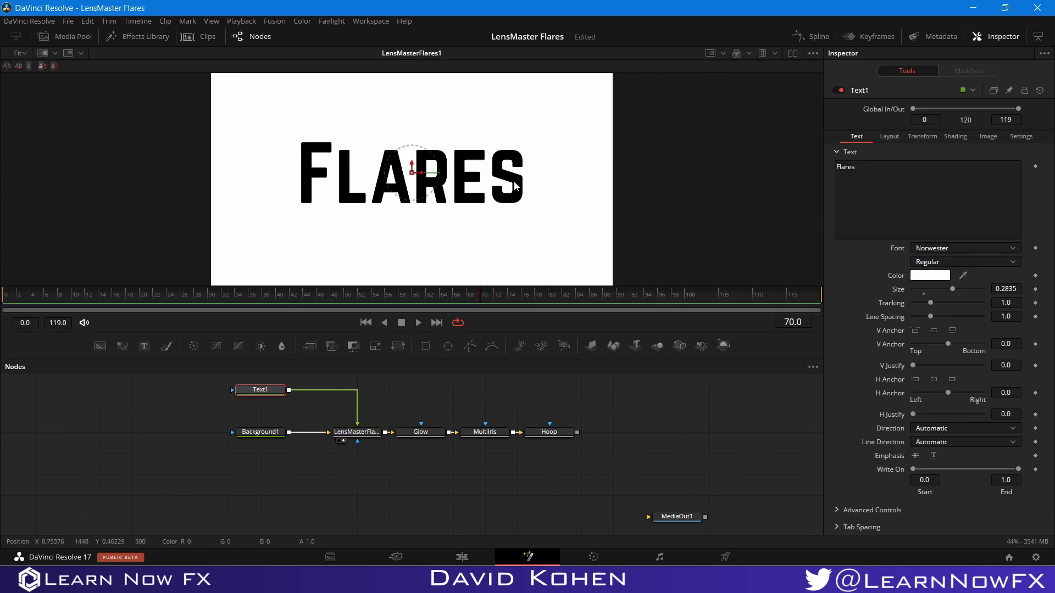
click(394, 397)
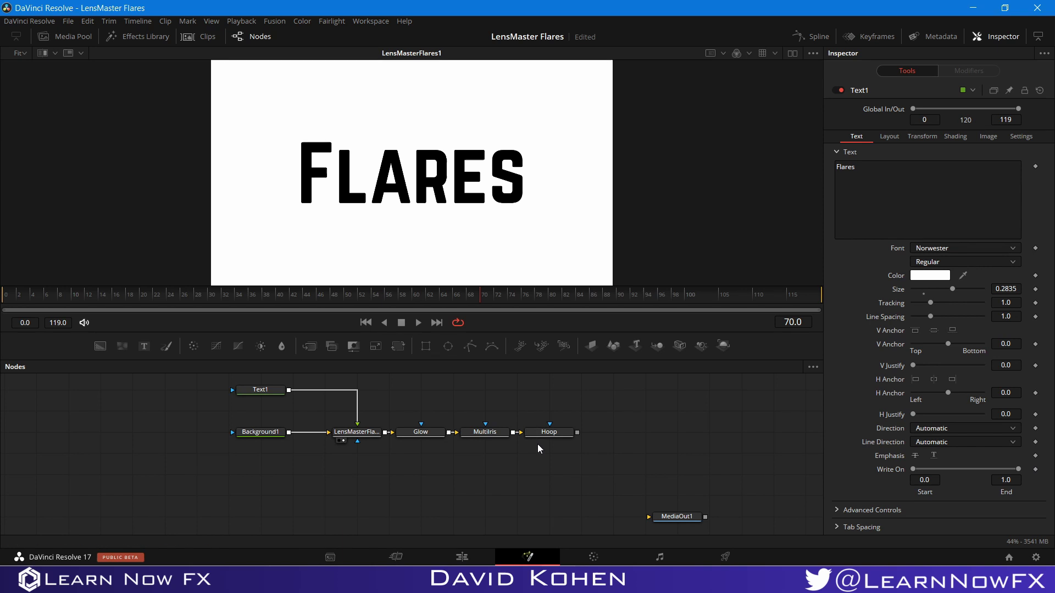
key(1)
click(356, 432)
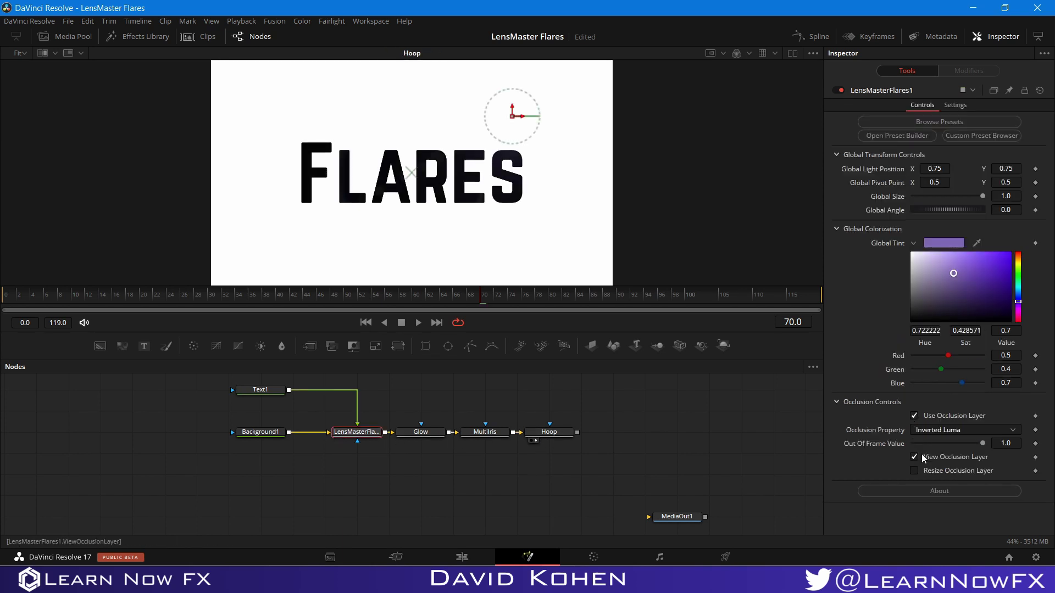
Step: Turn off the occlusion layer view, then merge Text1 over the Hoop output into a new Merge1 and view it
click(915, 457)
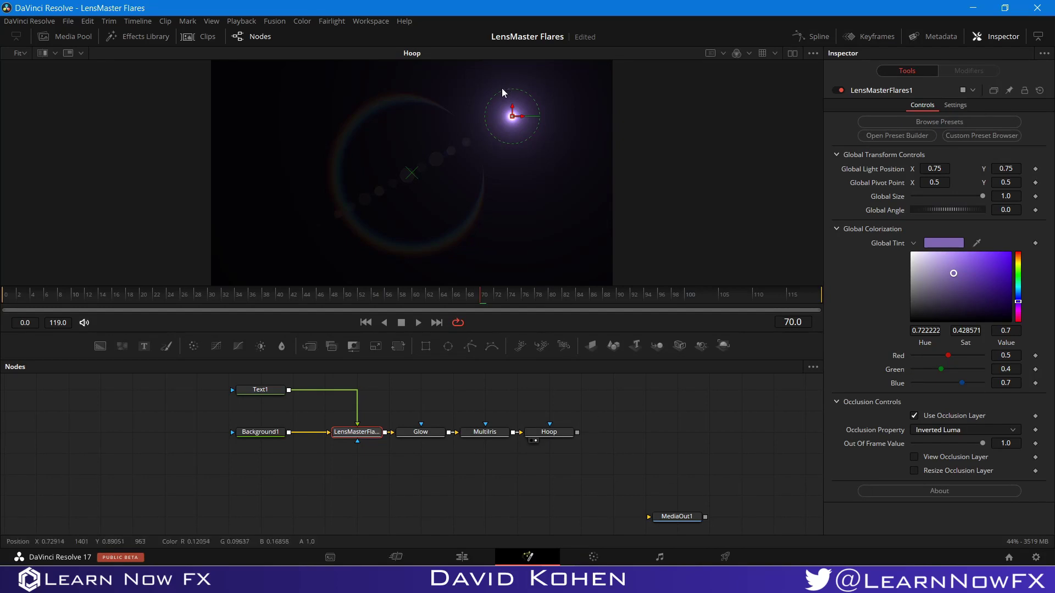
drag(289, 390, 598, 440)
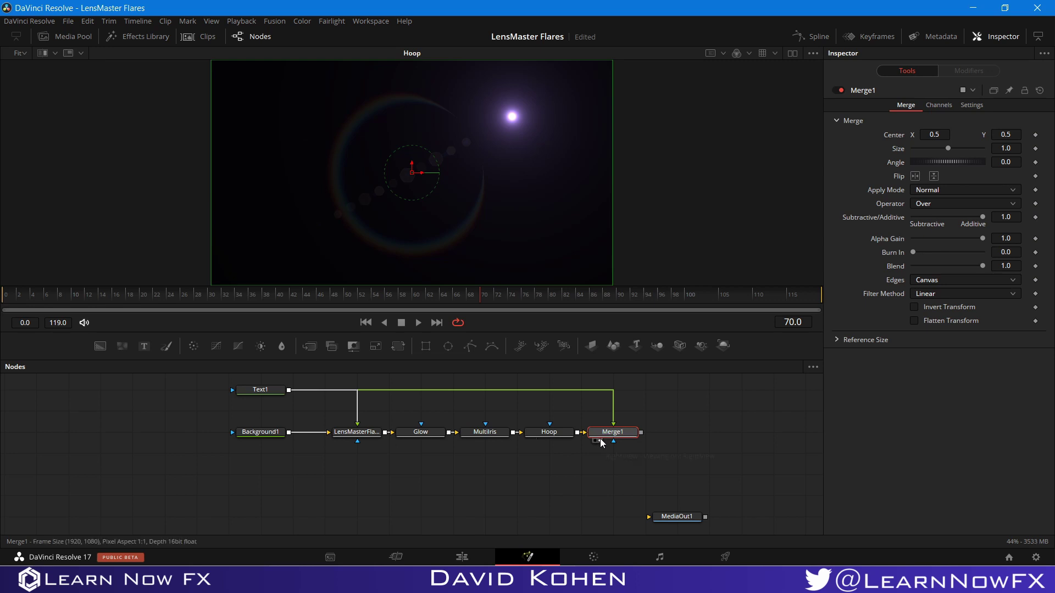
click(599, 441)
Step: Move the flare light below the title to 0.554, 0.195 and hide its widget
click(357, 432)
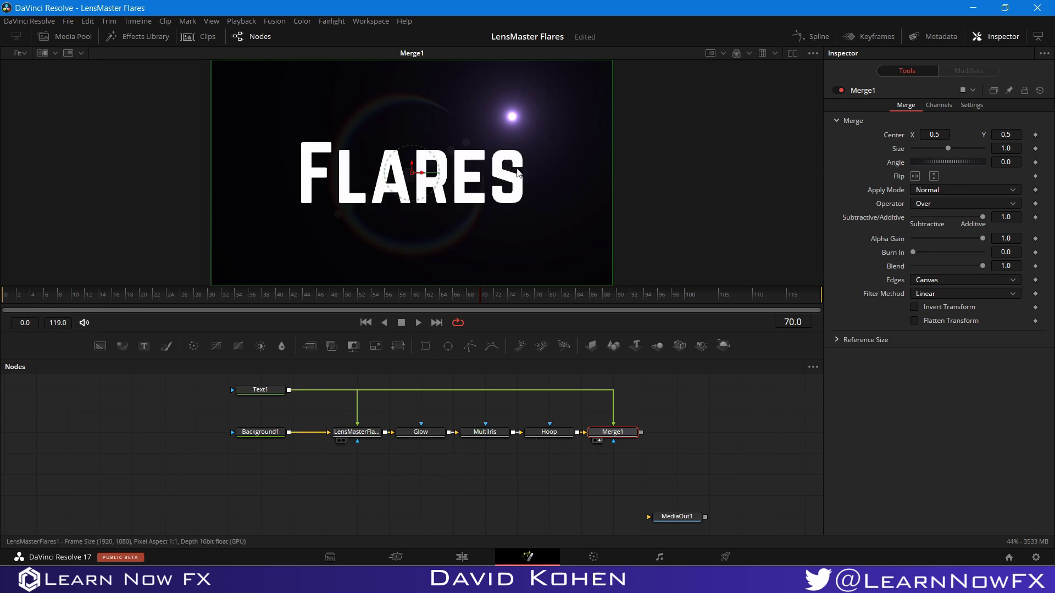
drag(514, 119, 515, 205)
drag(515, 204, 435, 243)
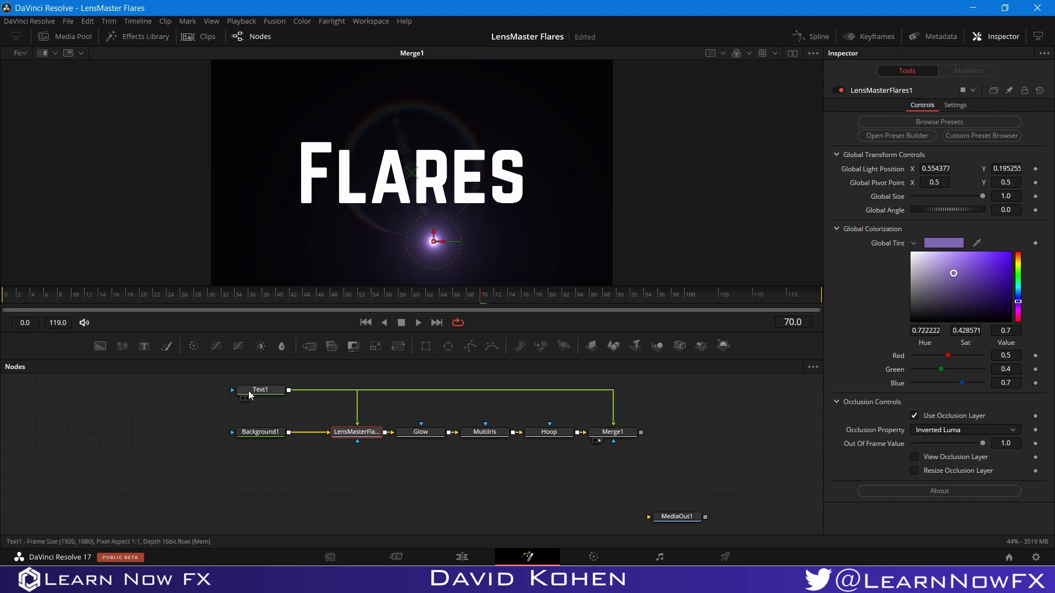
click(291, 405)
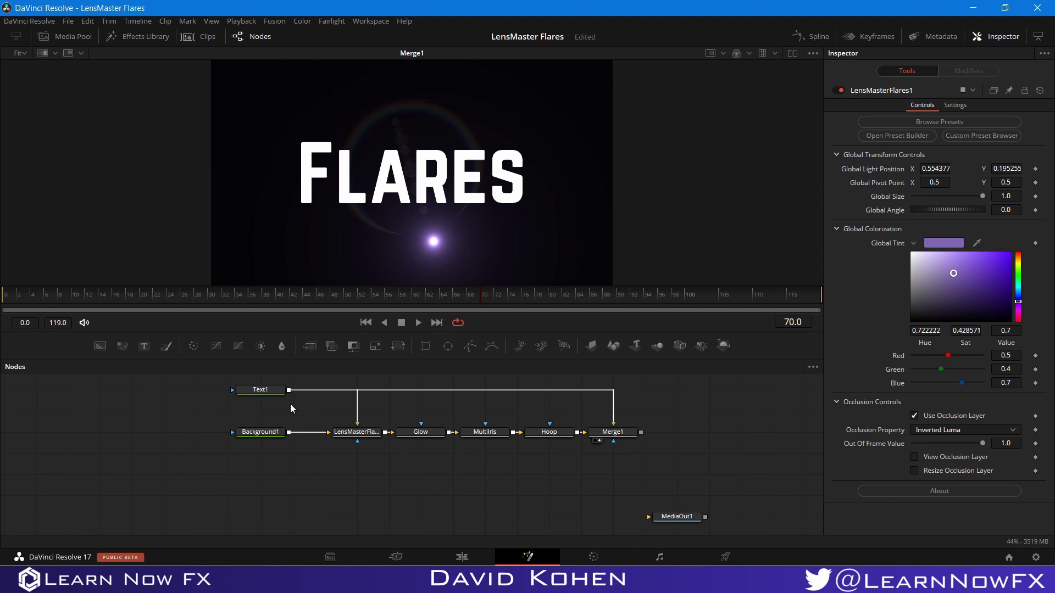
Step: Insert ErodeDilate1 between Text1 and the flare, with Linear filter and Amount 0.01
key(shift+space)
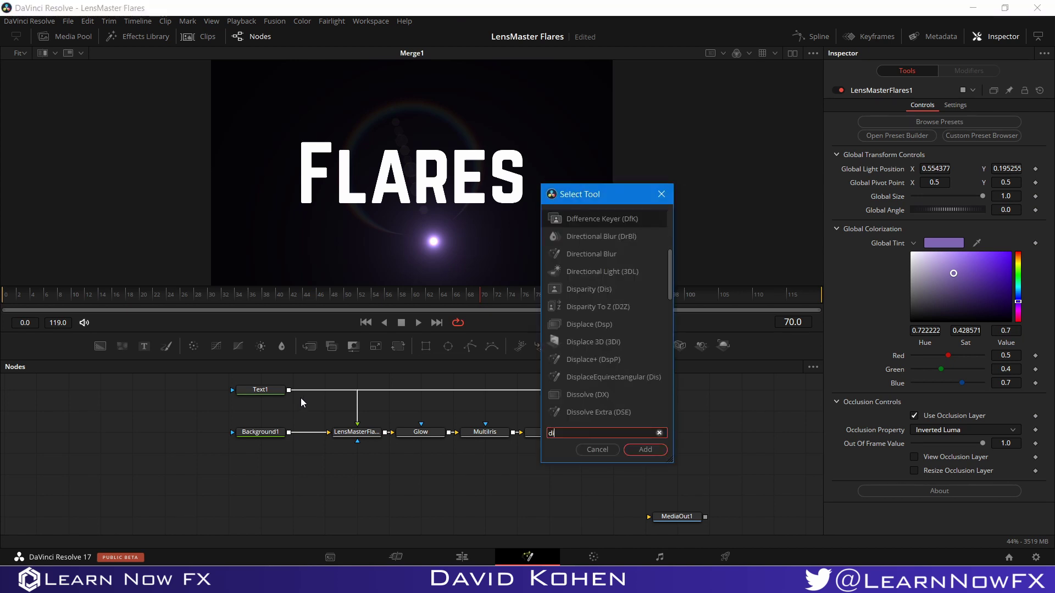
text(dilate)
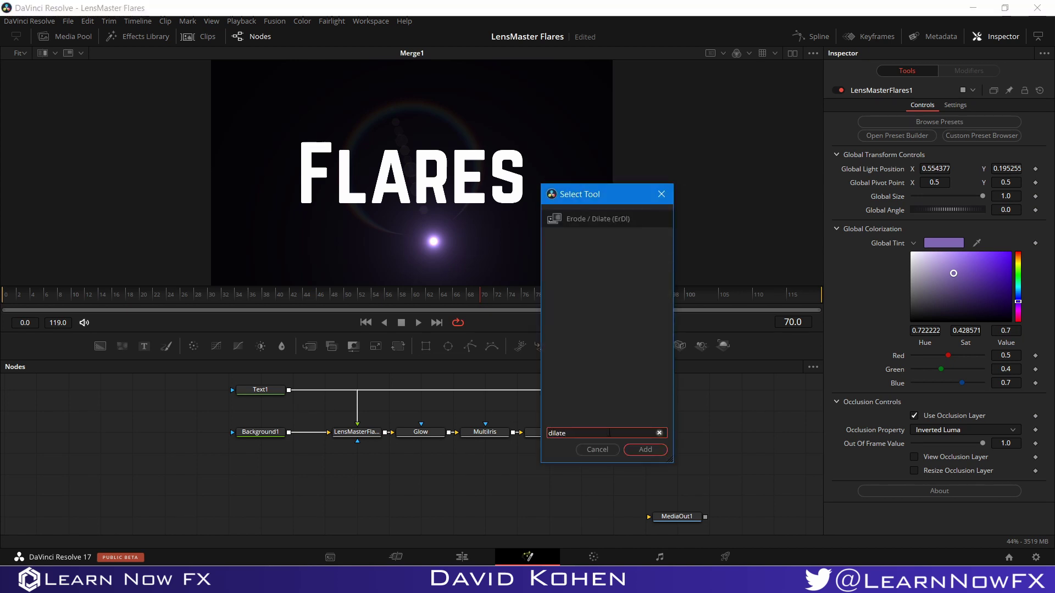
click(641, 449)
drag(303, 420, 268, 391)
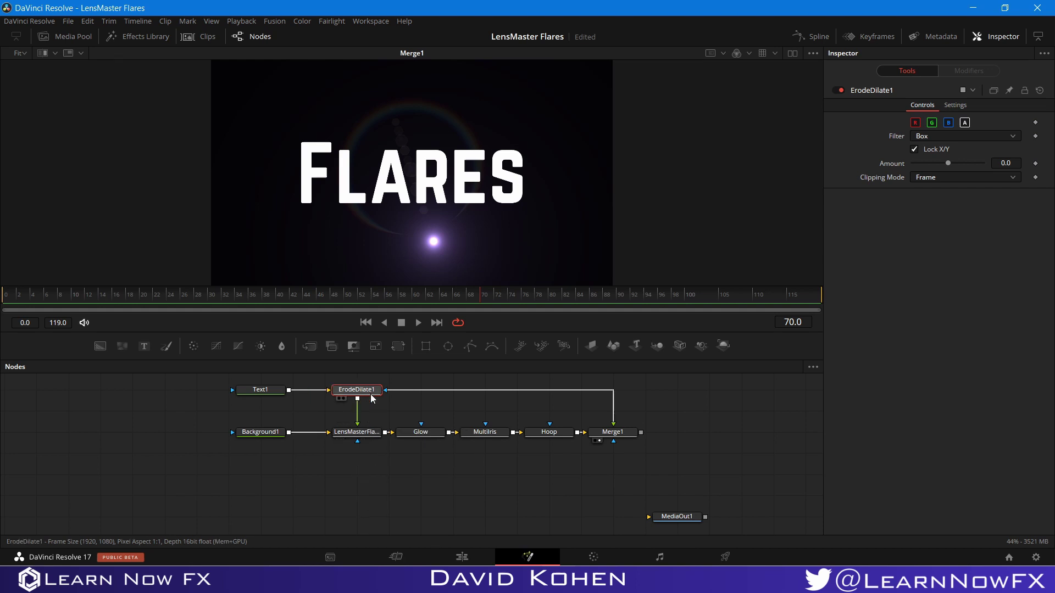
click(928, 135)
click(933, 164)
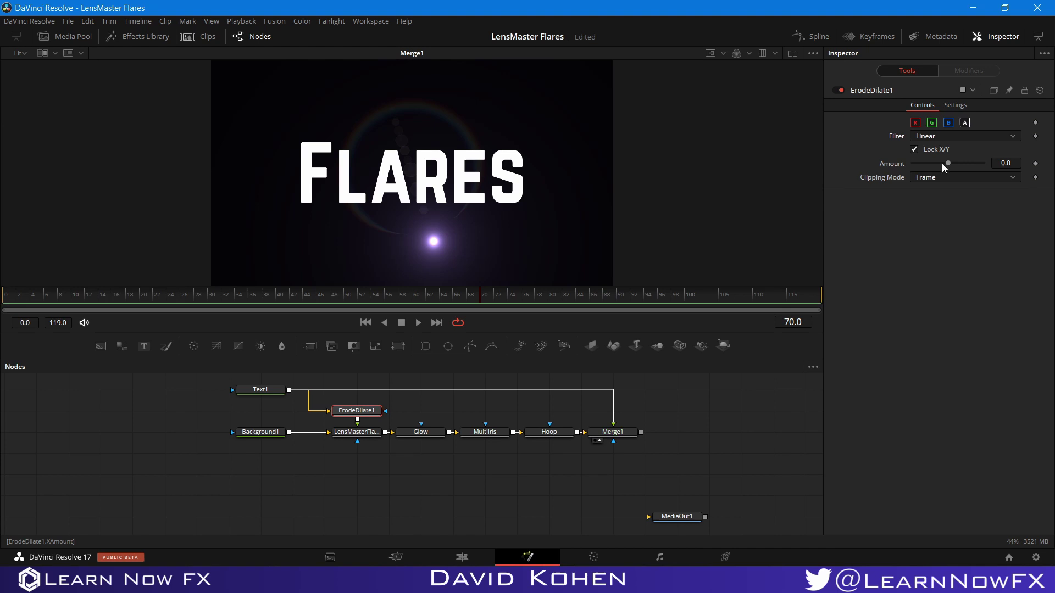
drag(942, 163, 982, 163)
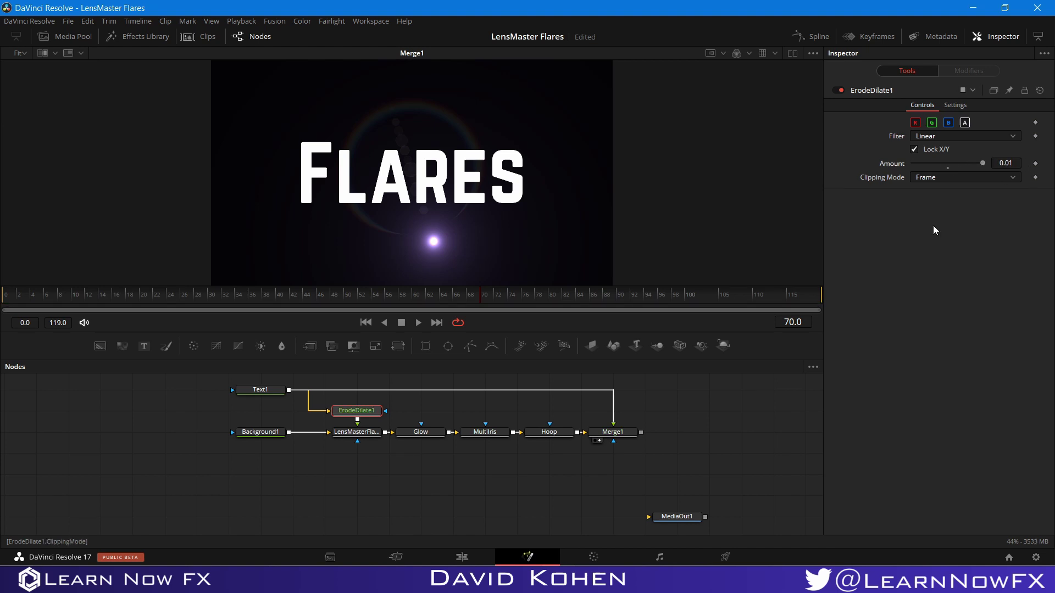
Step: Move the flare light just right of the title, to 0.852599, 0.494525
click(366, 432)
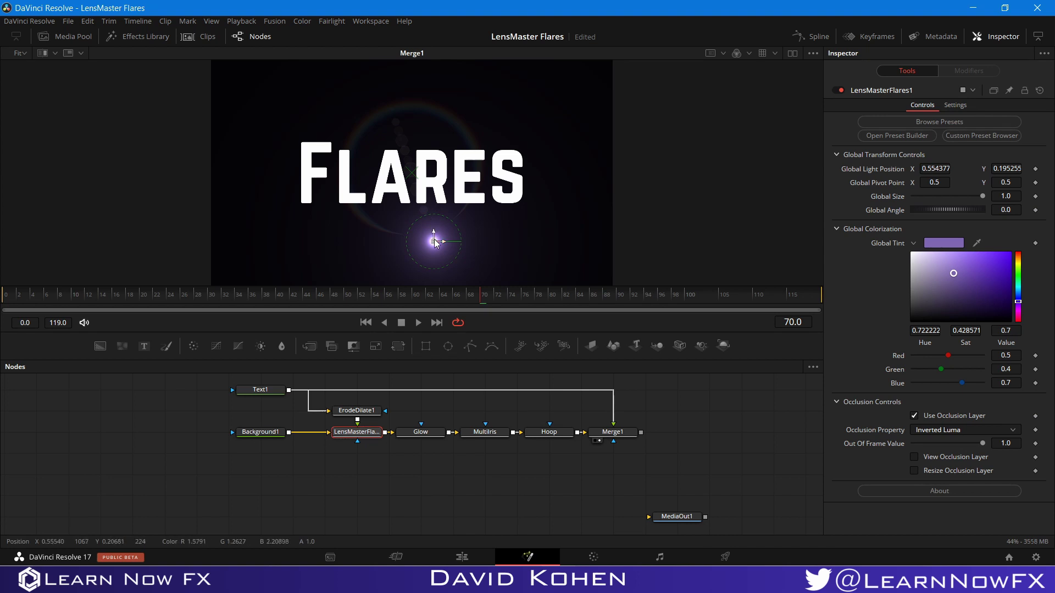
drag(434, 243, 555, 176)
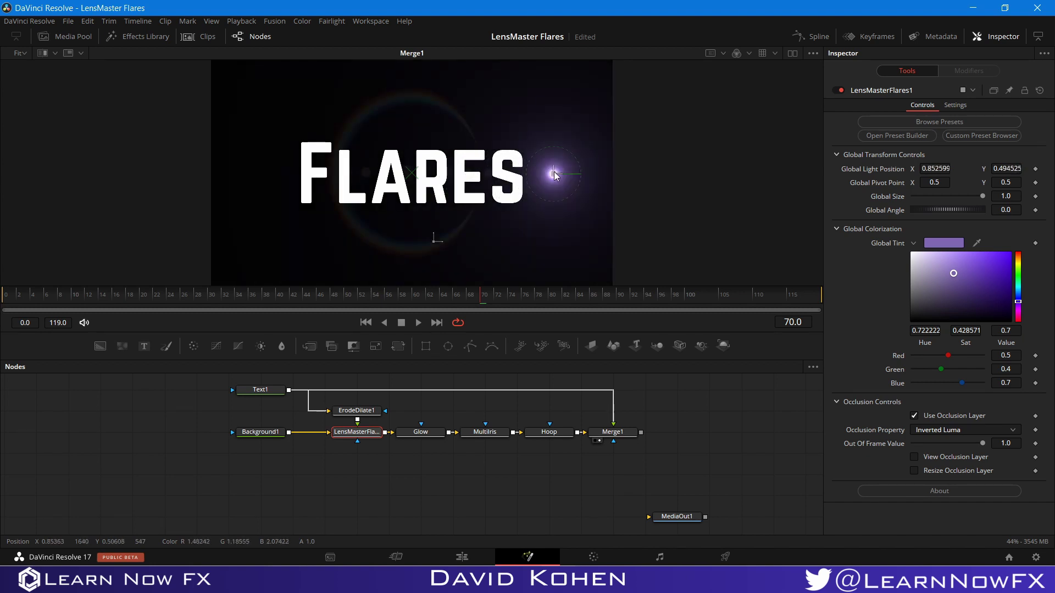
click(363, 411)
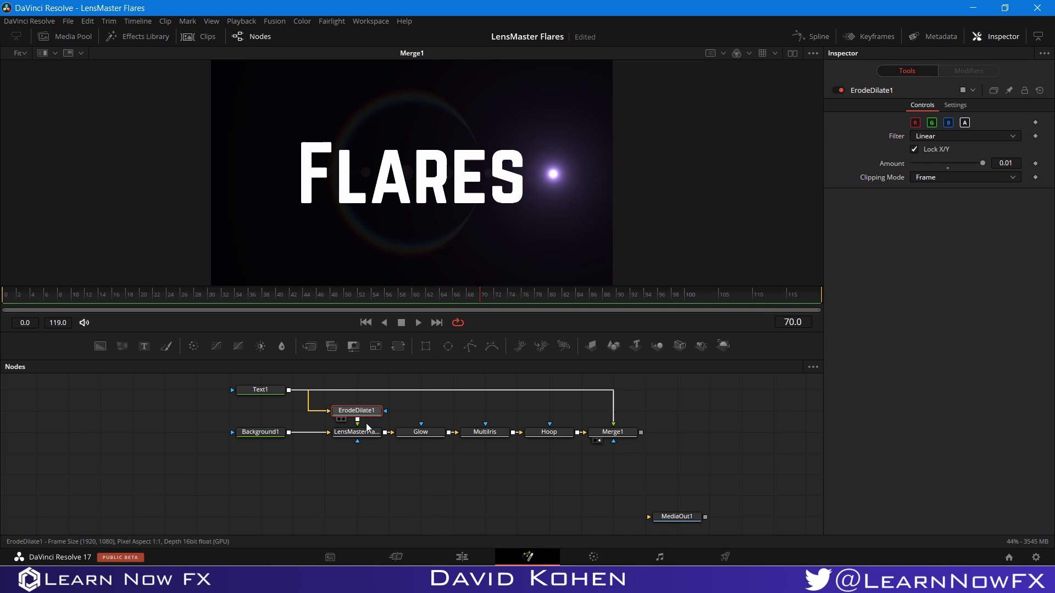
Step: Delete ErodeDilate1 and turn off Use Occlusion Layer on LensMasterFlares1
key(Delete)
click(358, 437)
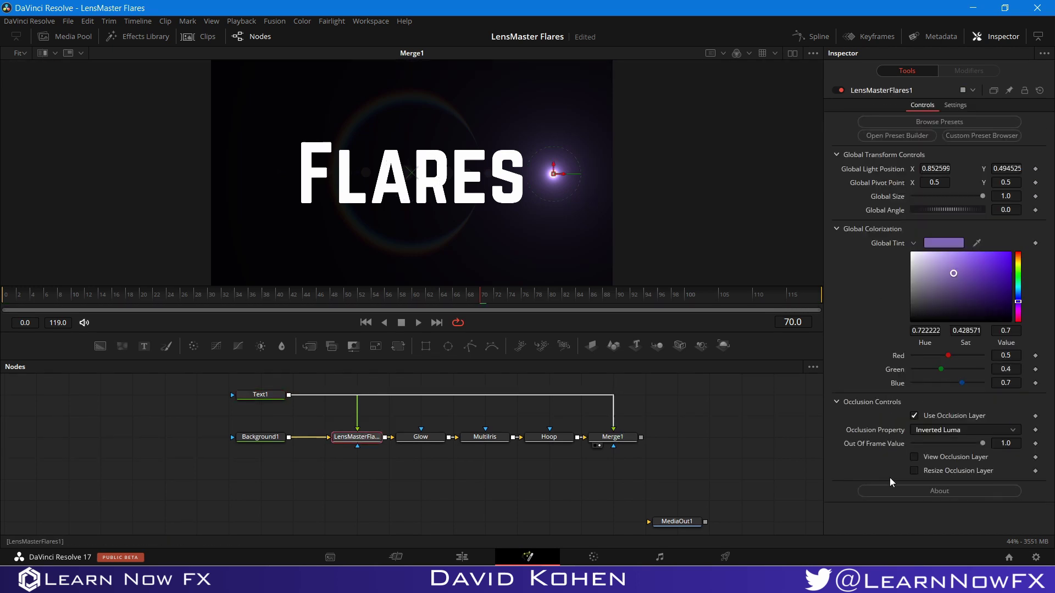
click(913, 416)
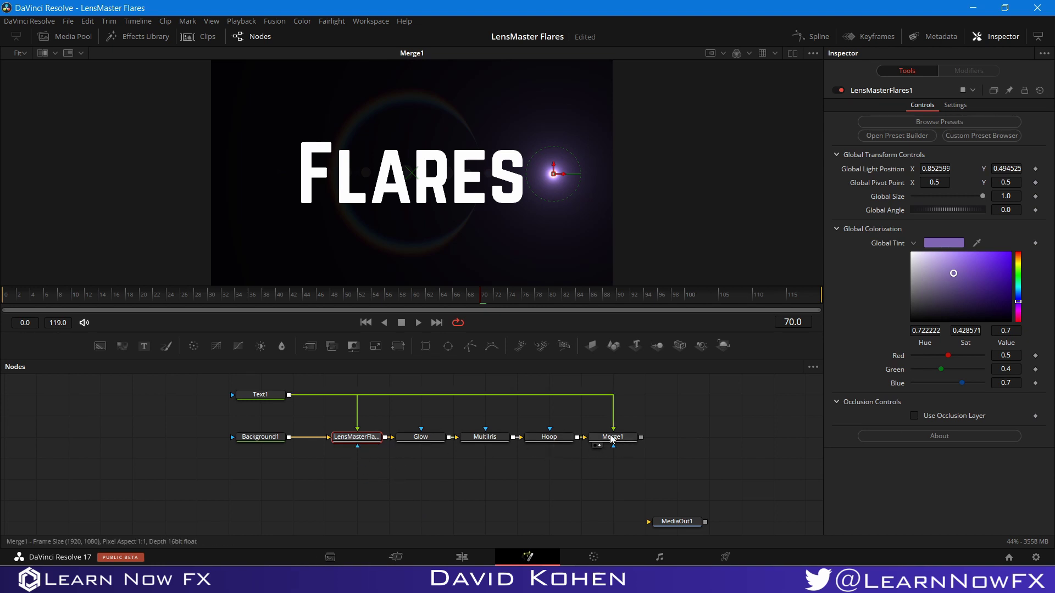
click(391, 453)
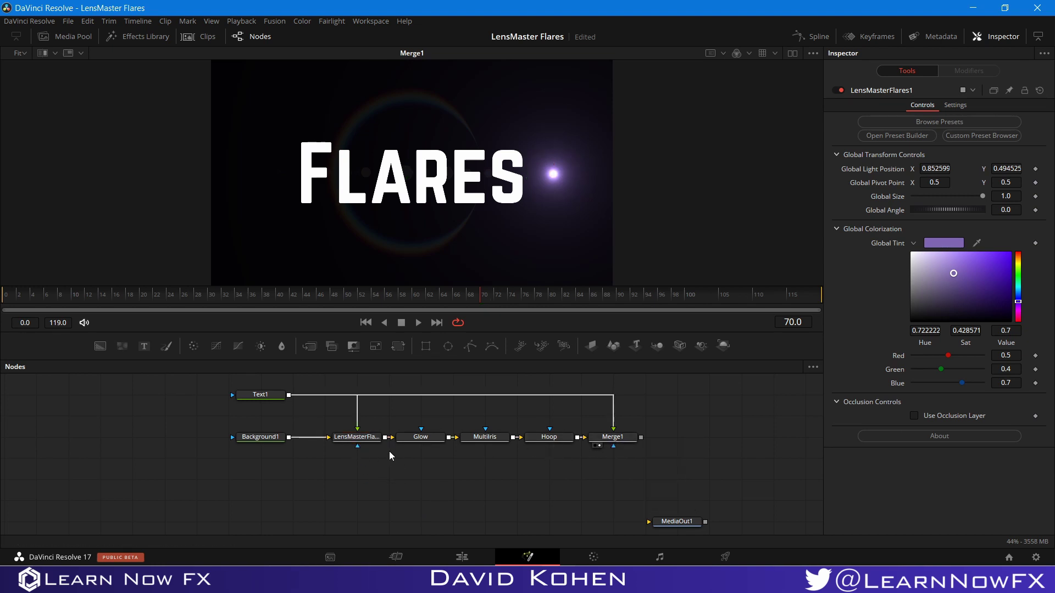
Step: Enable Glow triggering From Border with Exponential falloff and Add To brightness mode
click(429, 439)
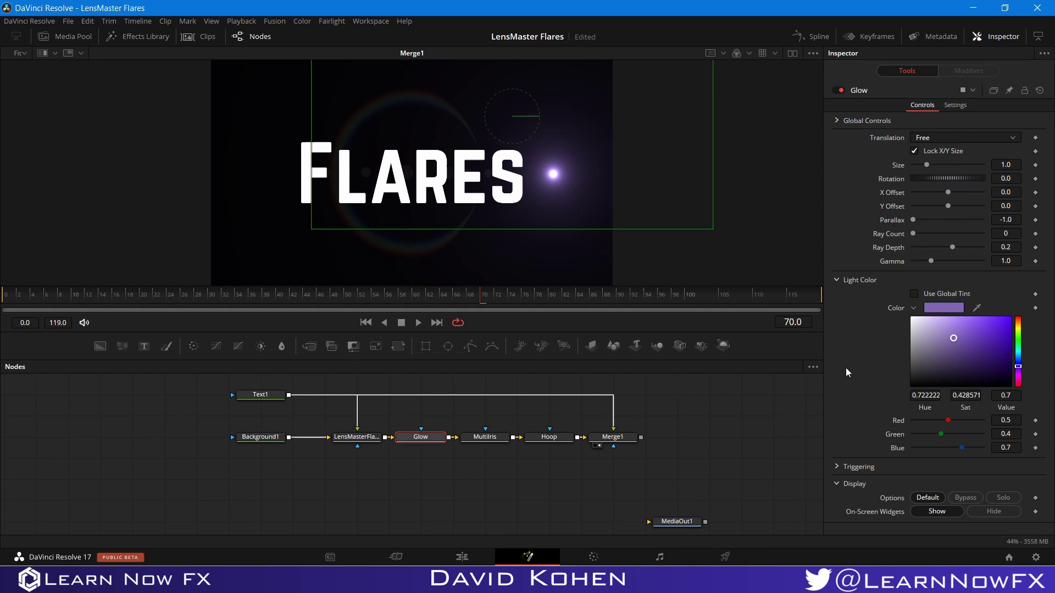
click(836, 466)
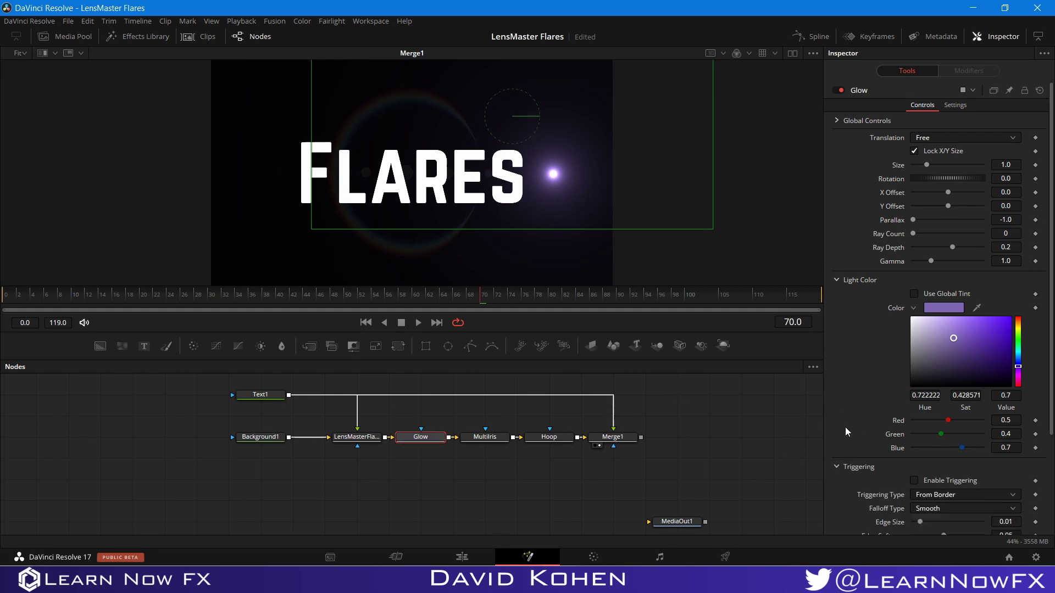
scroll(845, 427, down, 3)
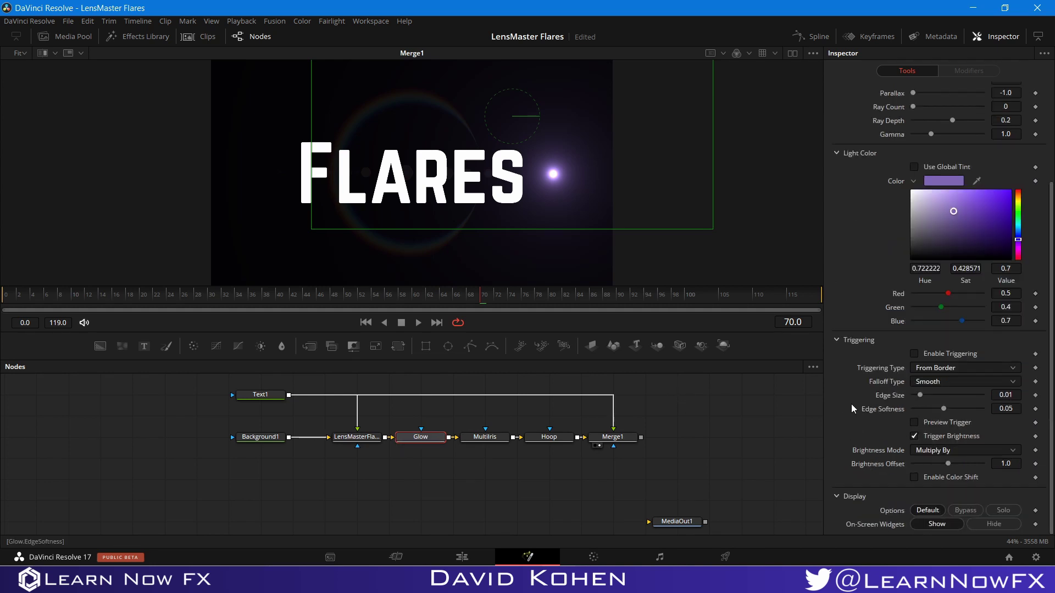
click(914, 353)
click(929, 367)
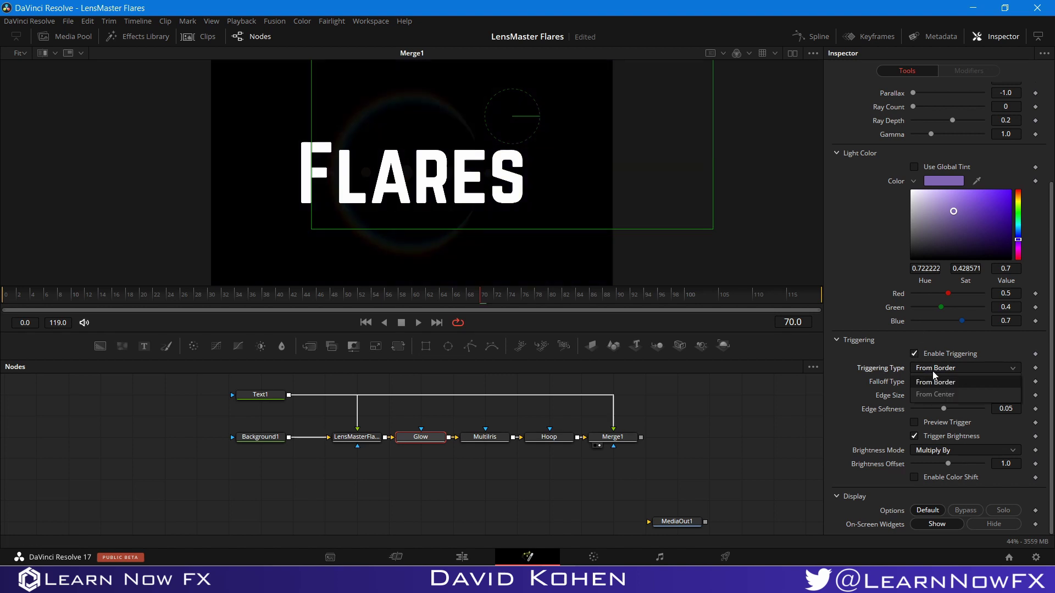
click(941, 385)
scroll(923, 384, down, 1)
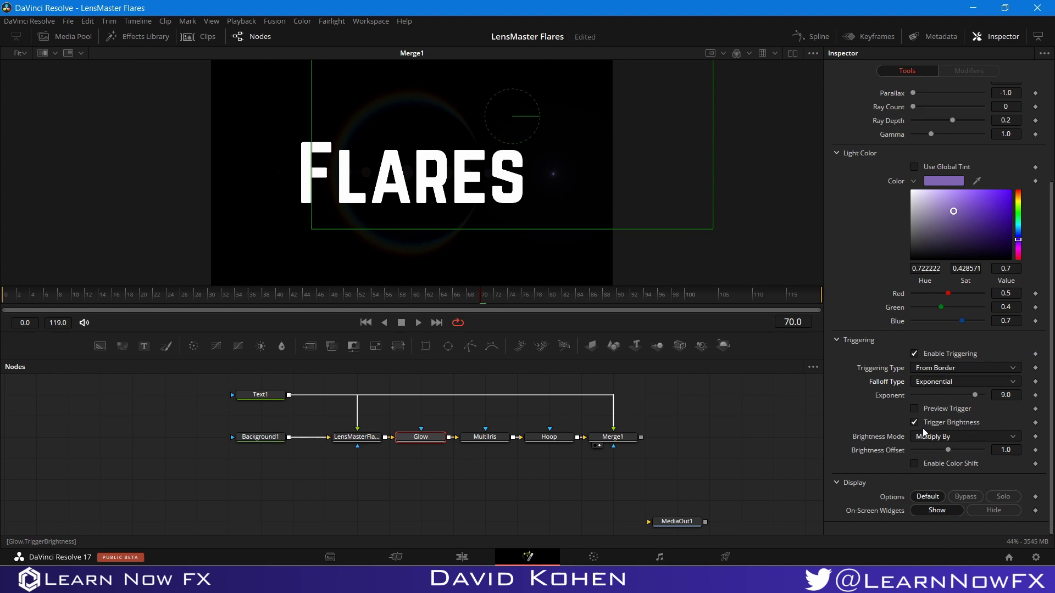
click(915, 410)
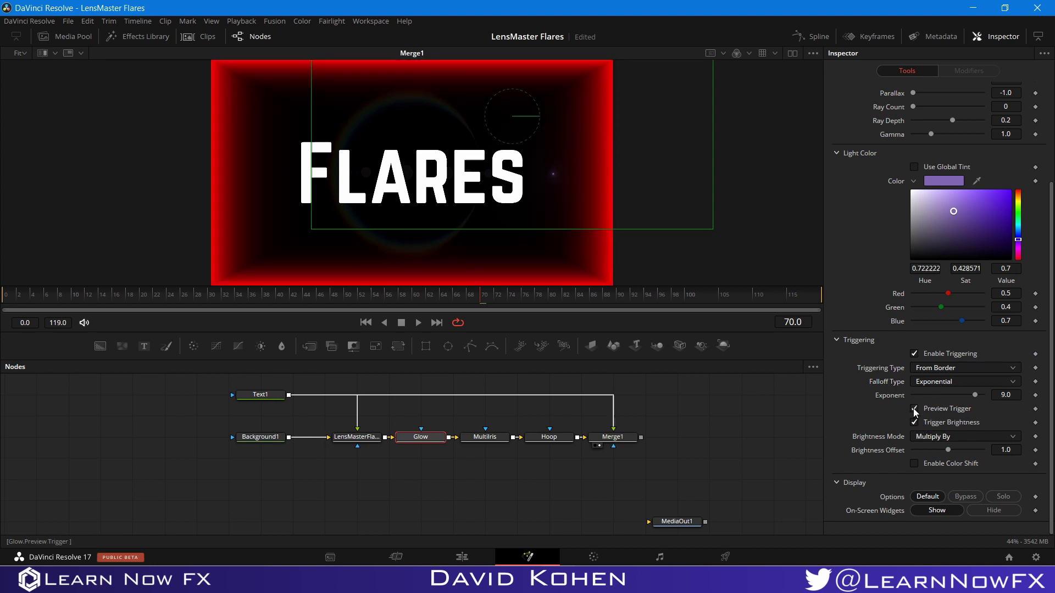
click(915, 409)
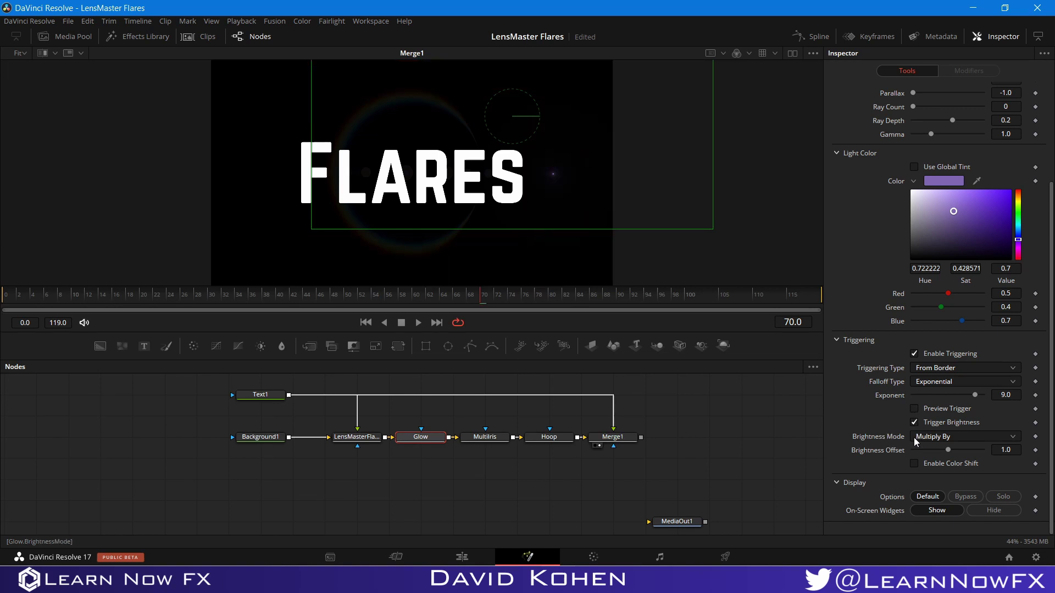
click(924, 438)
click(932, 463)
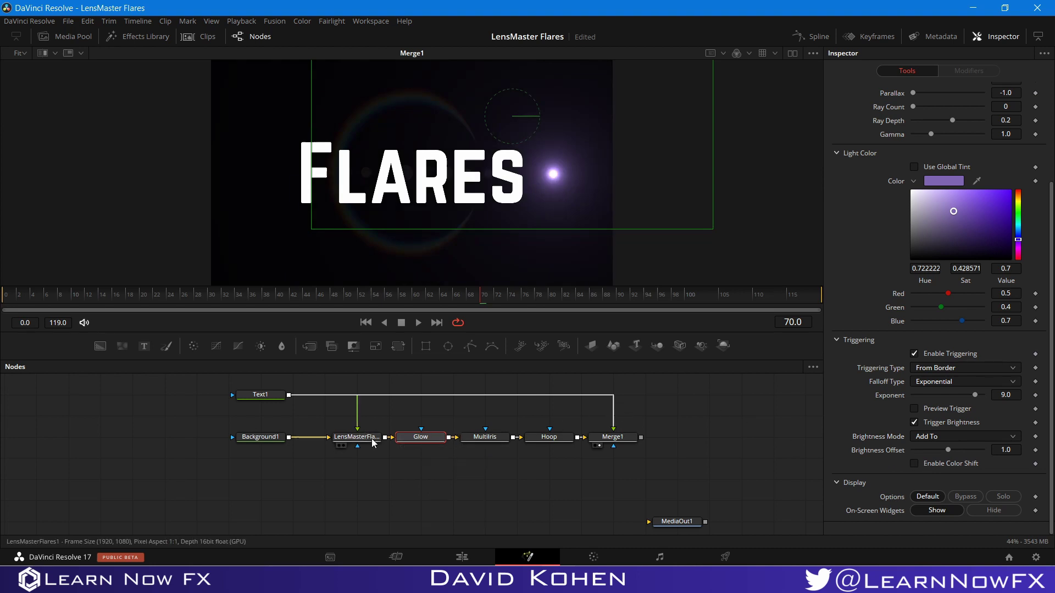
Step: Raise the flare light above the title, then make the Glow trigger From Center with brightness off
drag(544, 167, 444, 127)
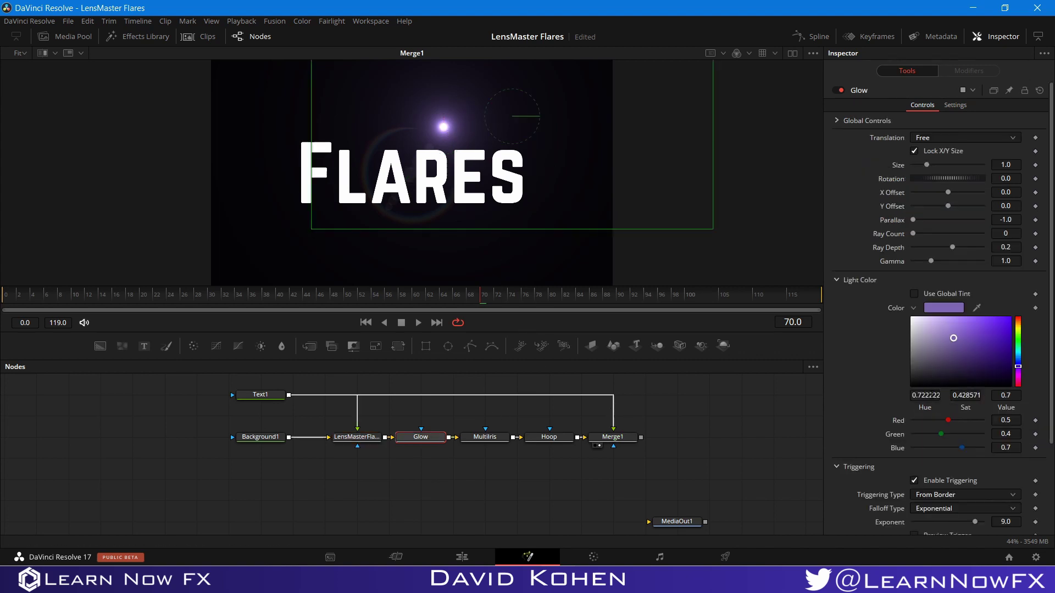
scroll(934, 396, down, 4)
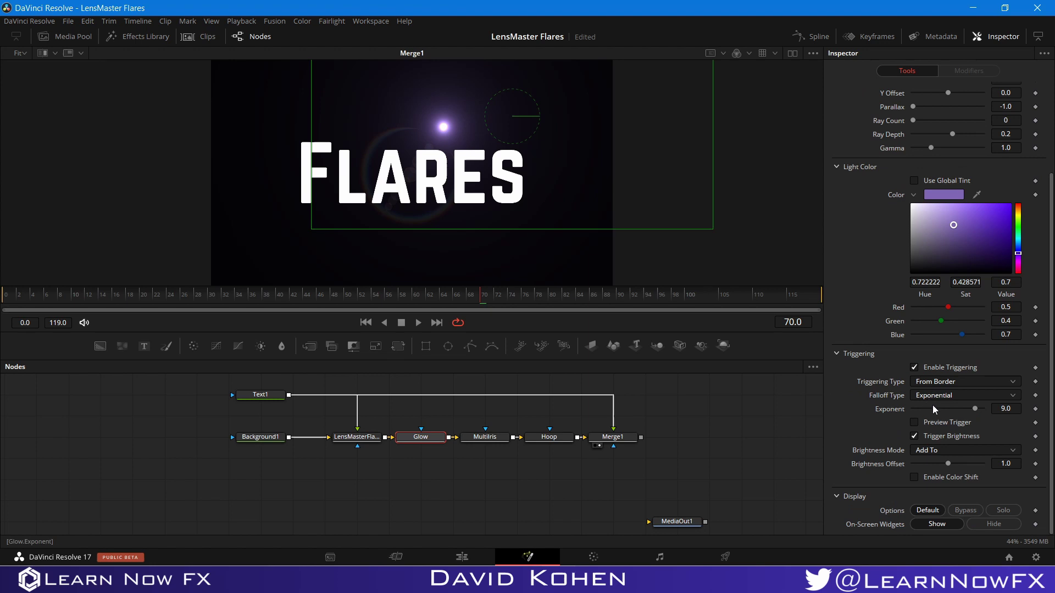
click(914, 436)
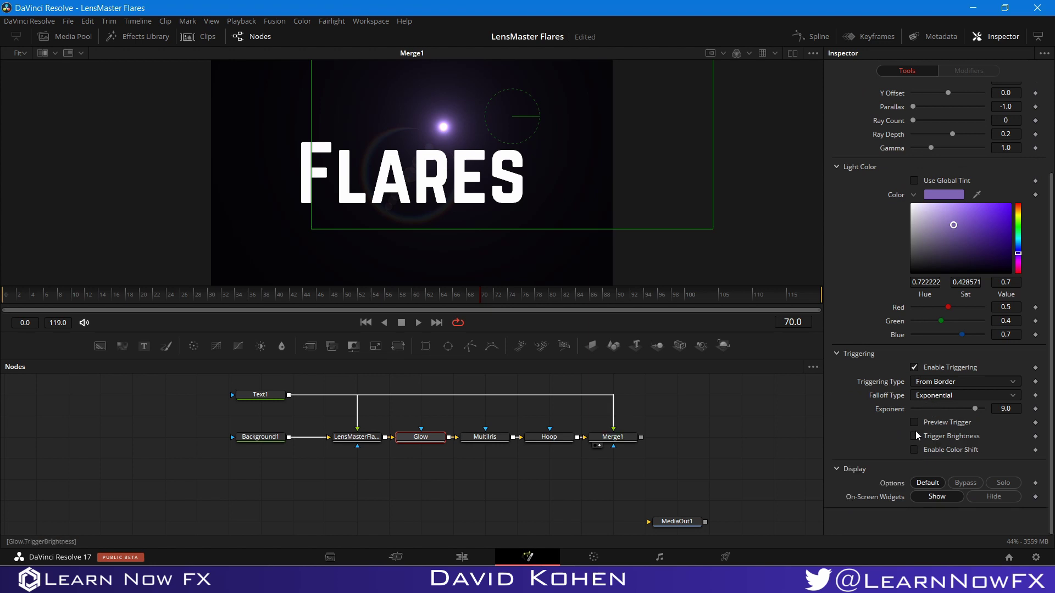
click(924, 382)
click(931, 408)
Step: Give the Glow a pale orange colour shift and move the flare light to 0.338235, 0.146593
click(914, 450)
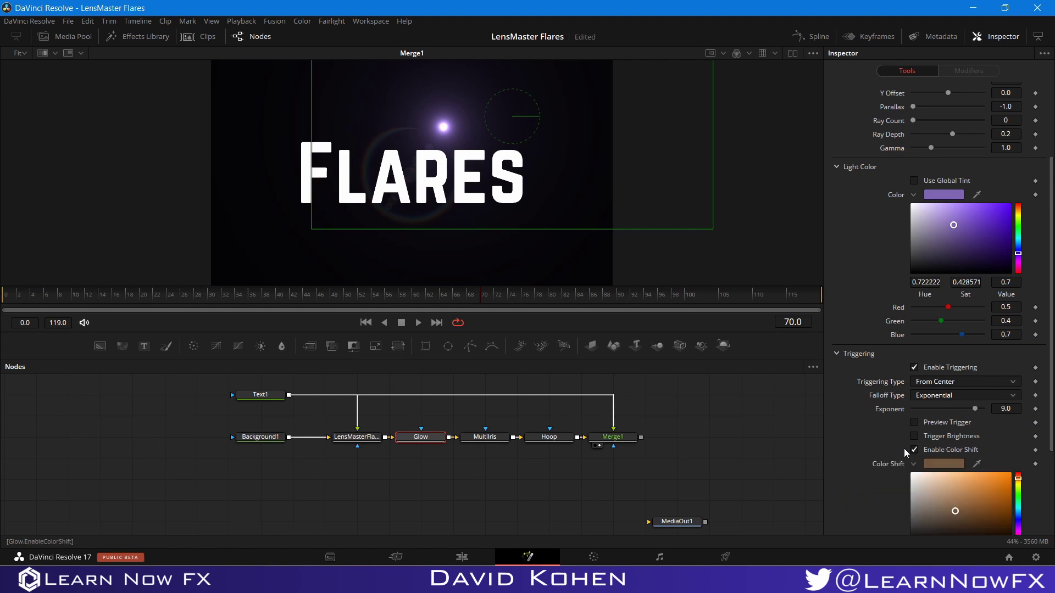
scroll(904, 448, down, 3)
drag(974, 378, 1014, 346)
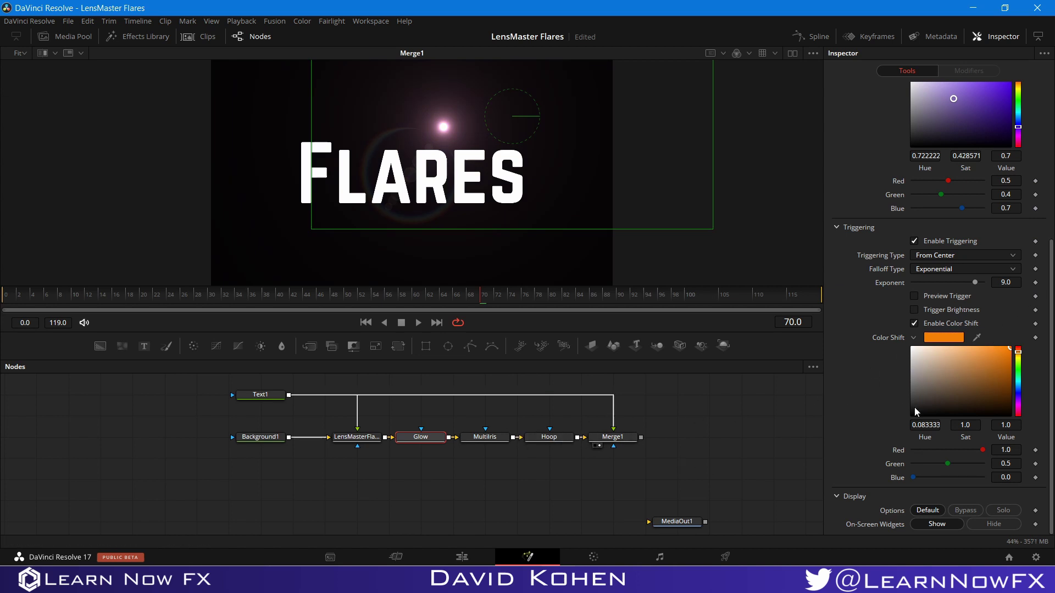
drag(977, 372, 971, 362)
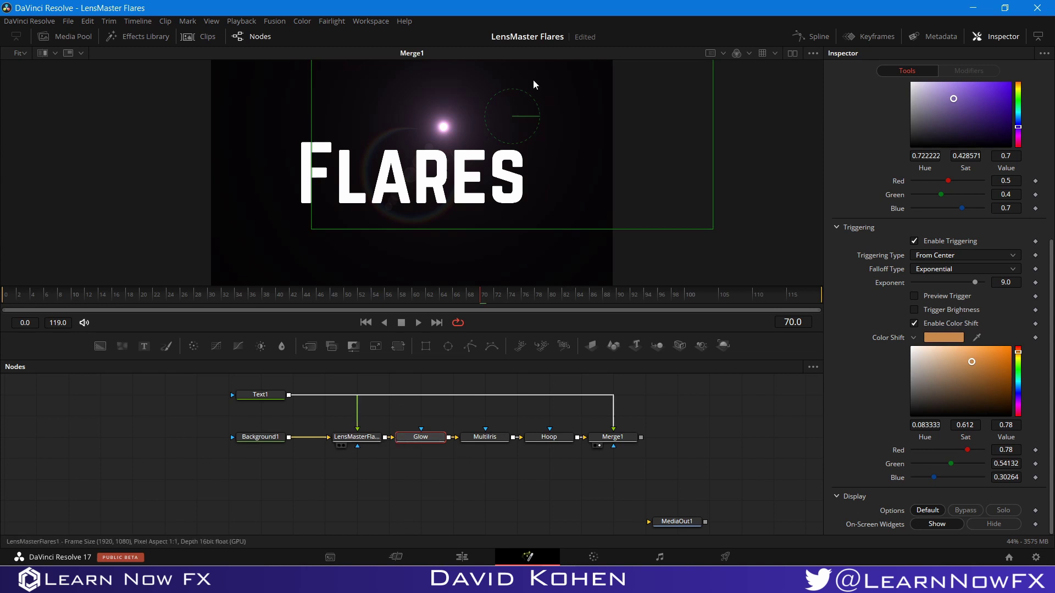
click(517, 110)
drag(451, 129, 349, 256)
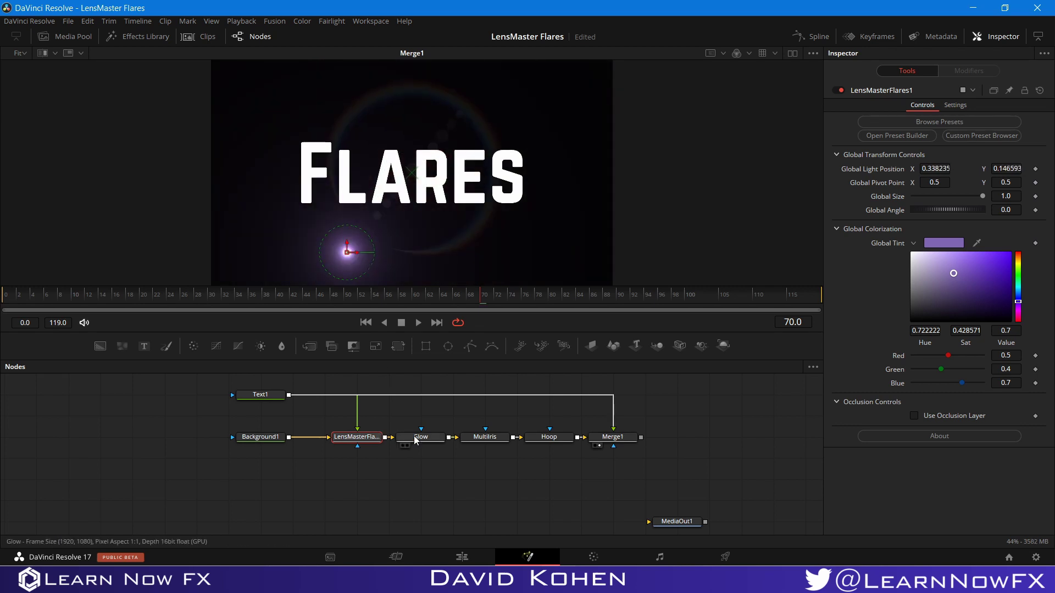
Step: Preview the Glow's centre trigger area and turn its colour shift off
click(427, 438)
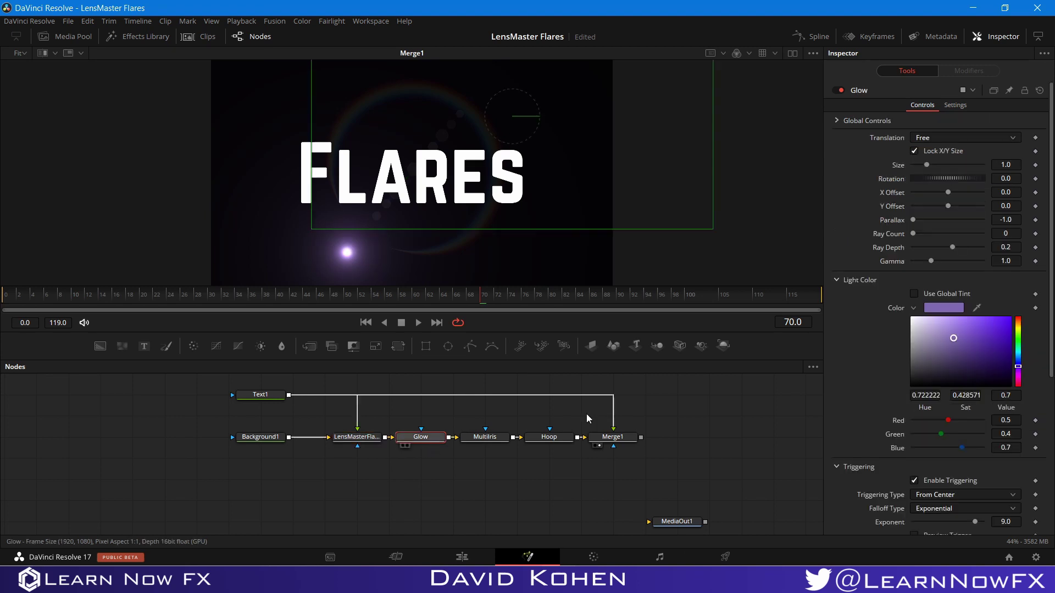
scroll(952, 380, down, 4)
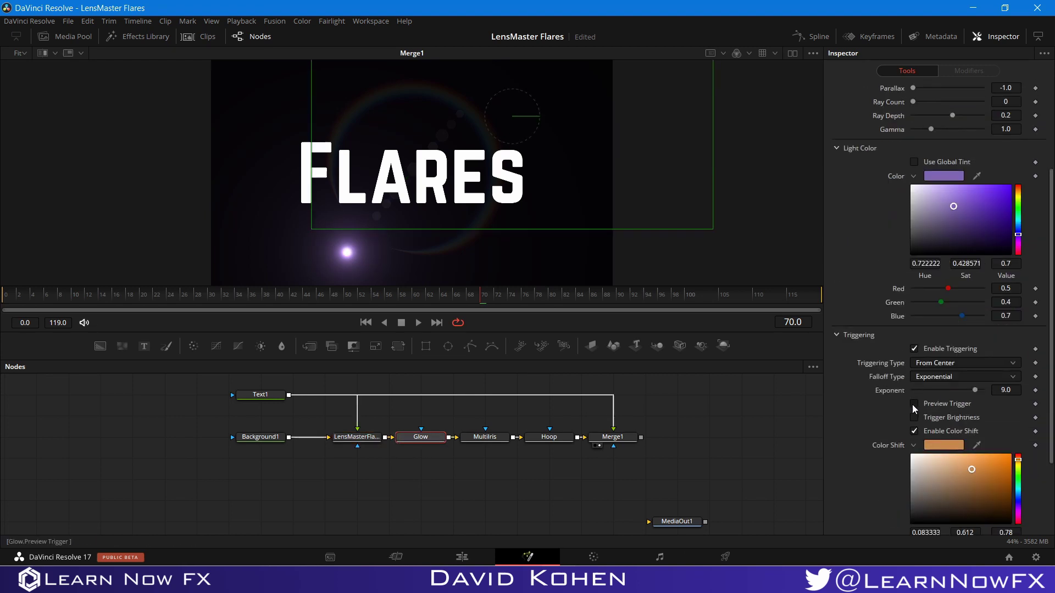
click(913, 405)
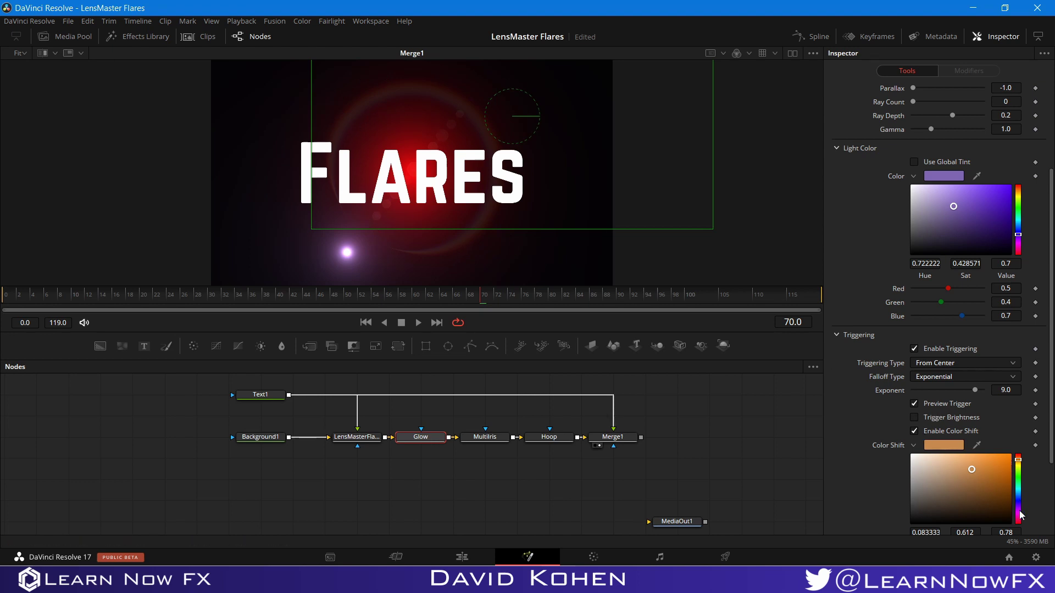
click(1021, 481)
click(915, 432)
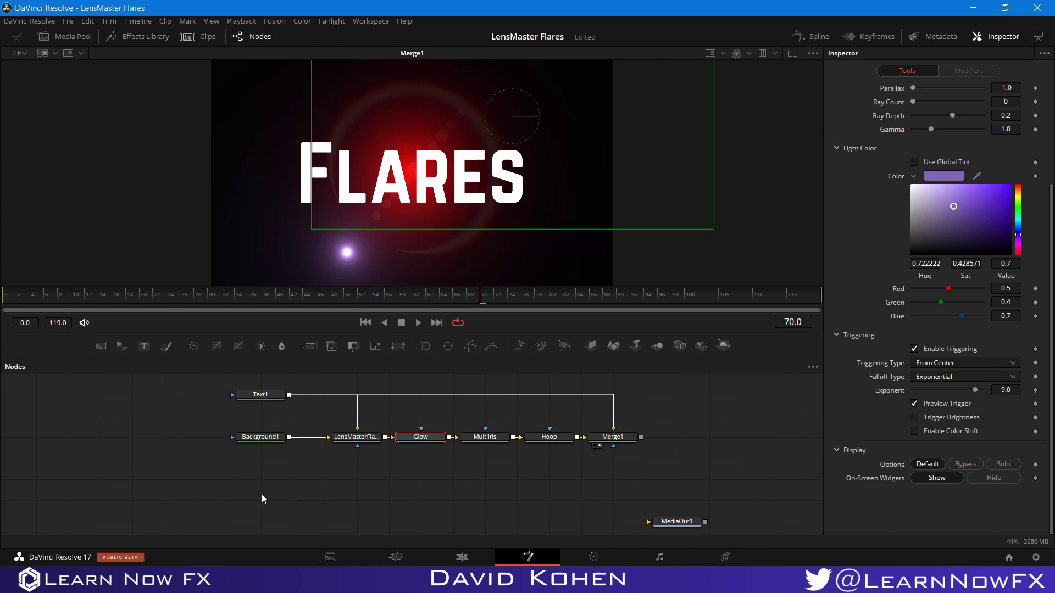
Step: Extend the Glow's rectangular trigger area further down in the viewer
key(ctrl+a)
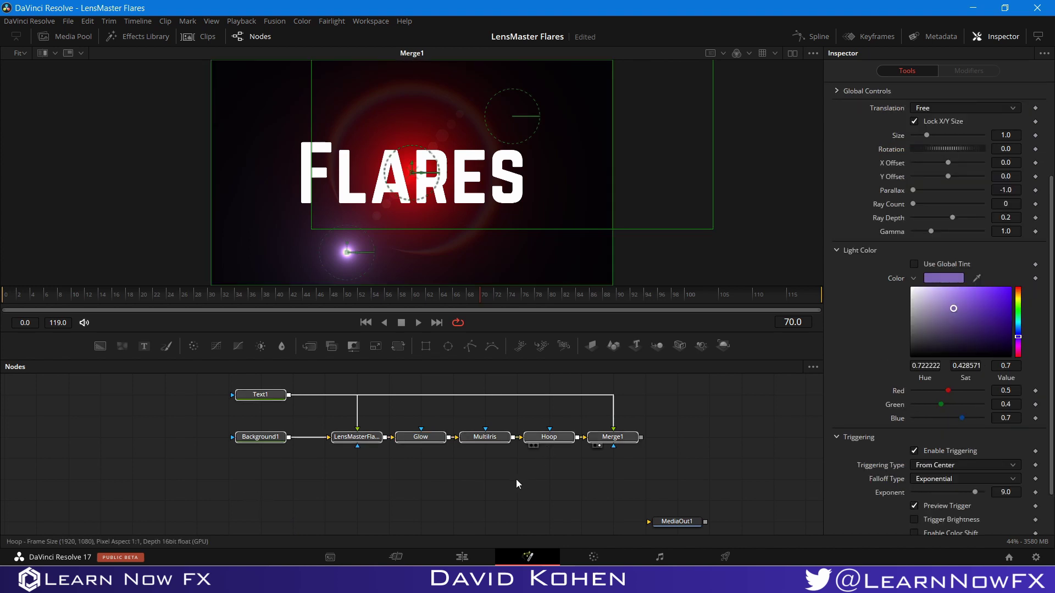
click(381, 481)
click(418, 438)
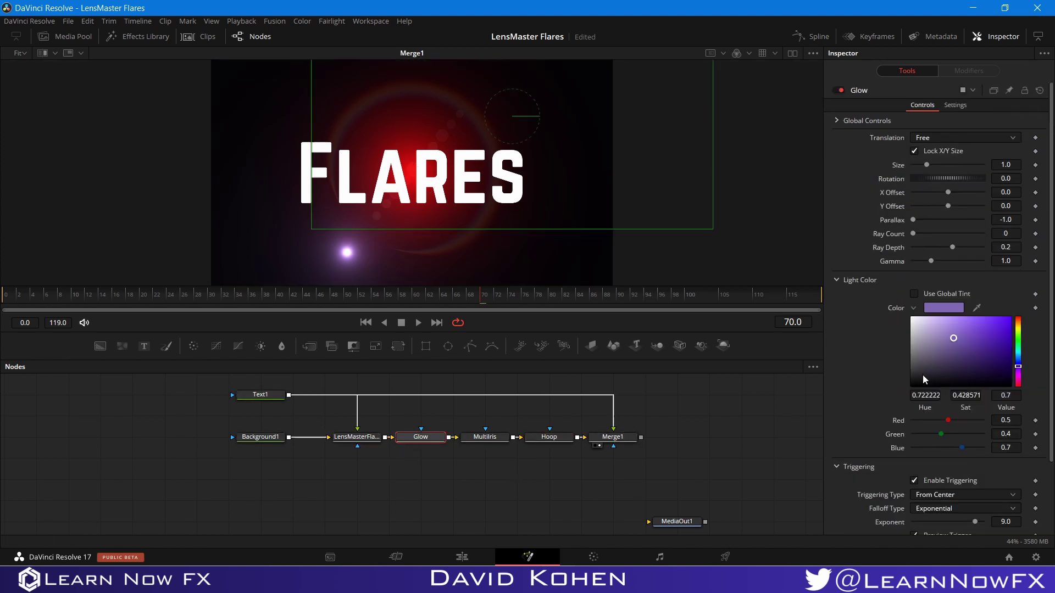
scroll(922, 375, down, 3)
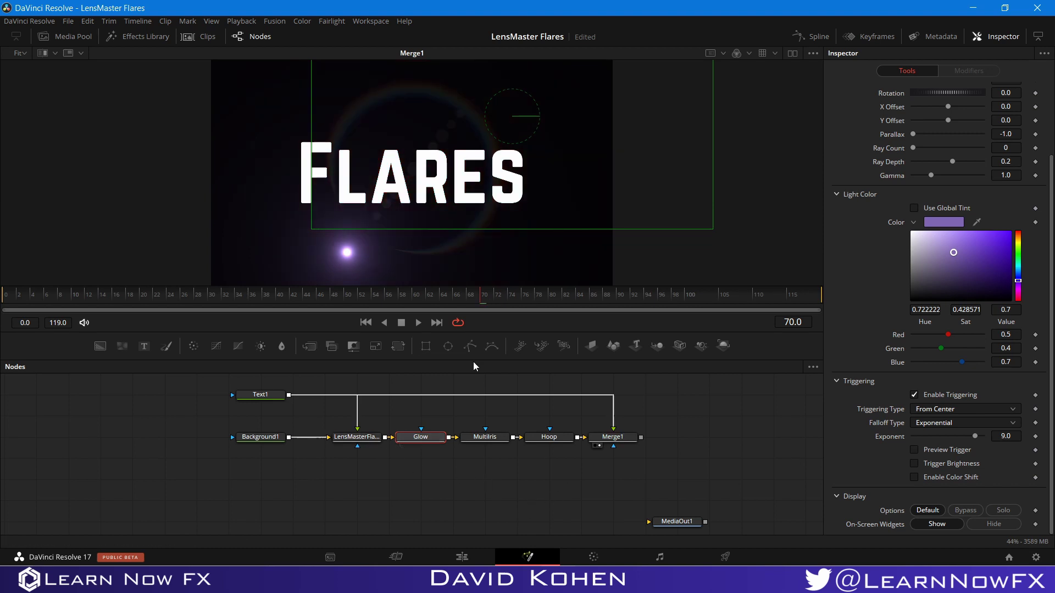
drag(554, 228, 556, 188)
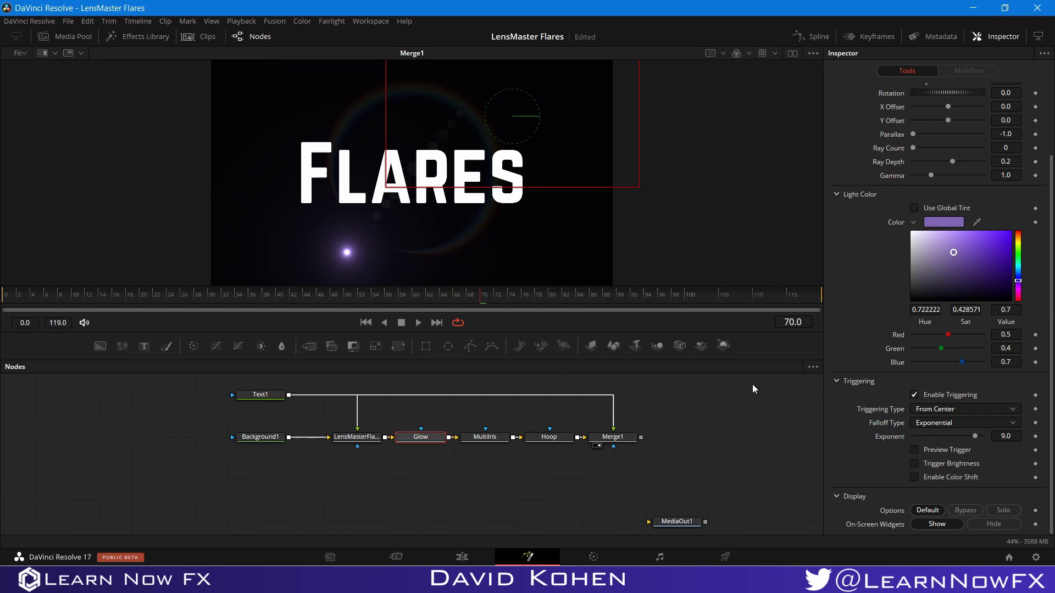
Step: Hide the Glow and MultiIris on-screen widgets and recentre the composite in the viewer
click(978, 525)
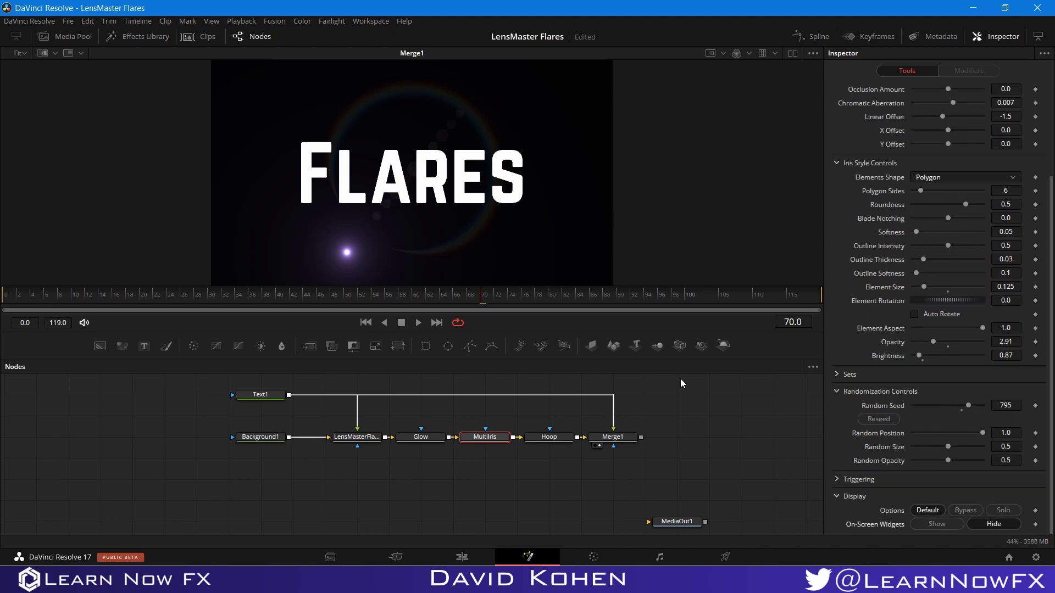
drag(422, 230, 441, 226)
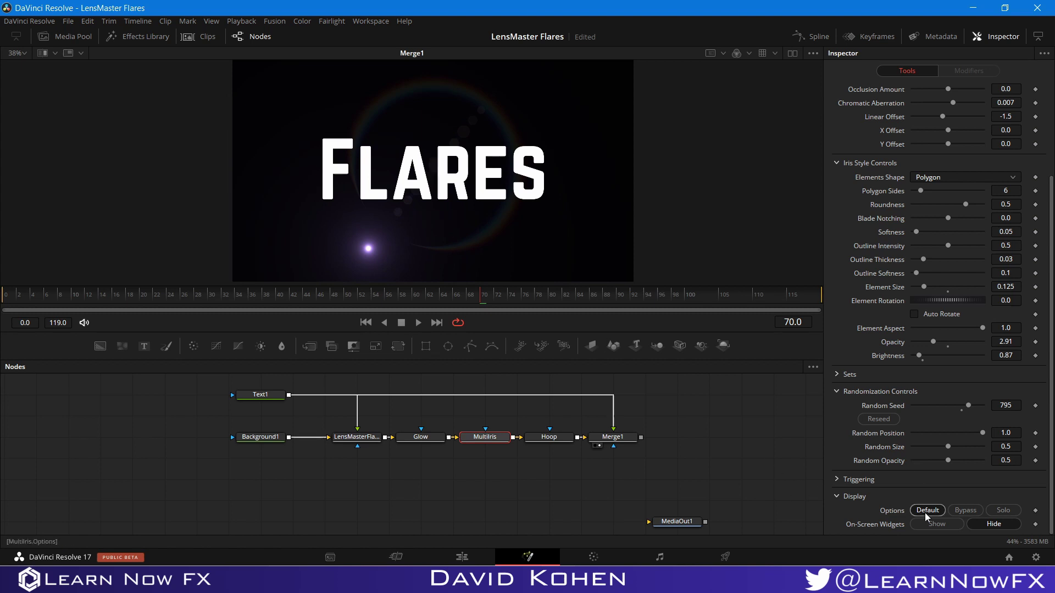